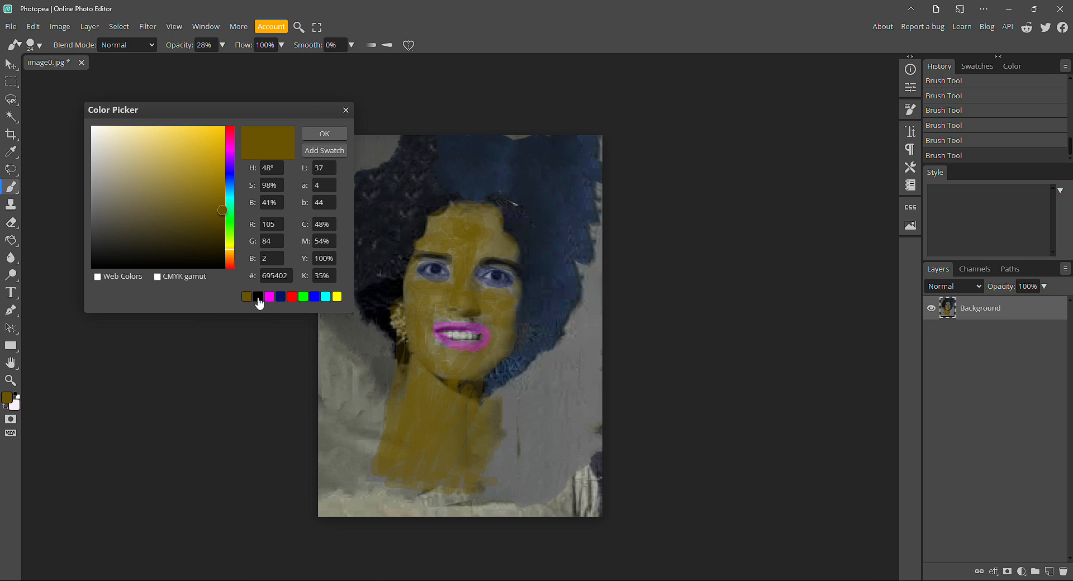
# Step: Set the brush colour to black and darken both eyebrows of the portrait
pyautogui.click(305, 132)
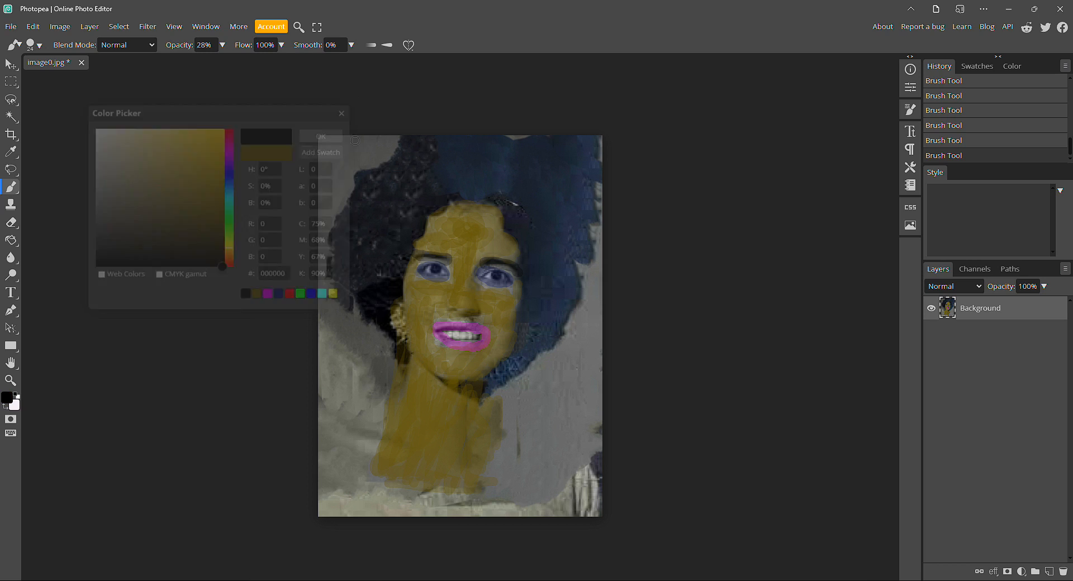
pyautogui.moveTo(447, 258); pyautogui.dragTo(509, 267)
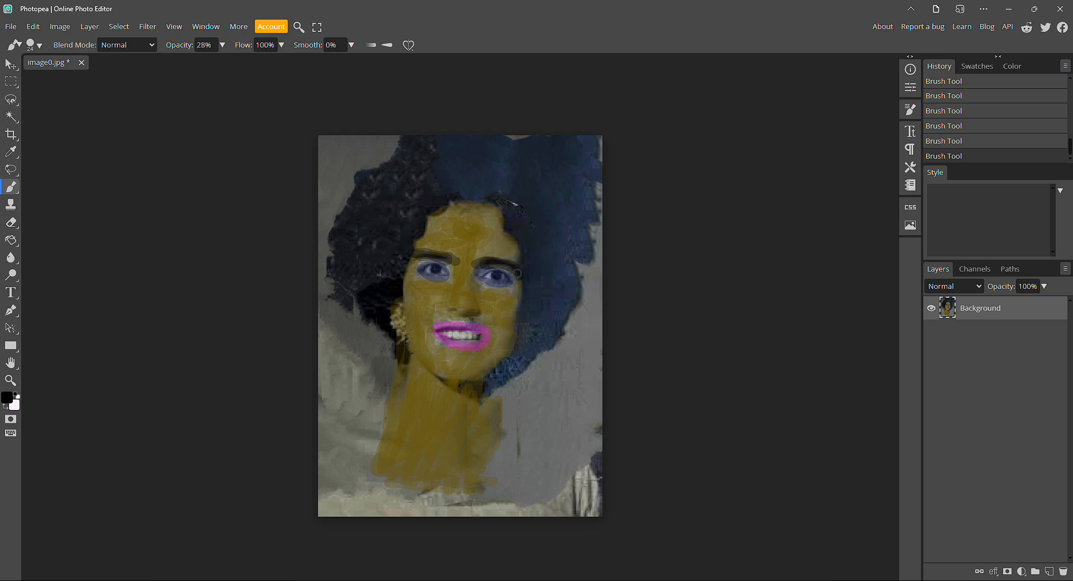
# Step: Set the brush colour to cyan (#00ffff) and paint over both eyes
pyautogui.click(8, 398)
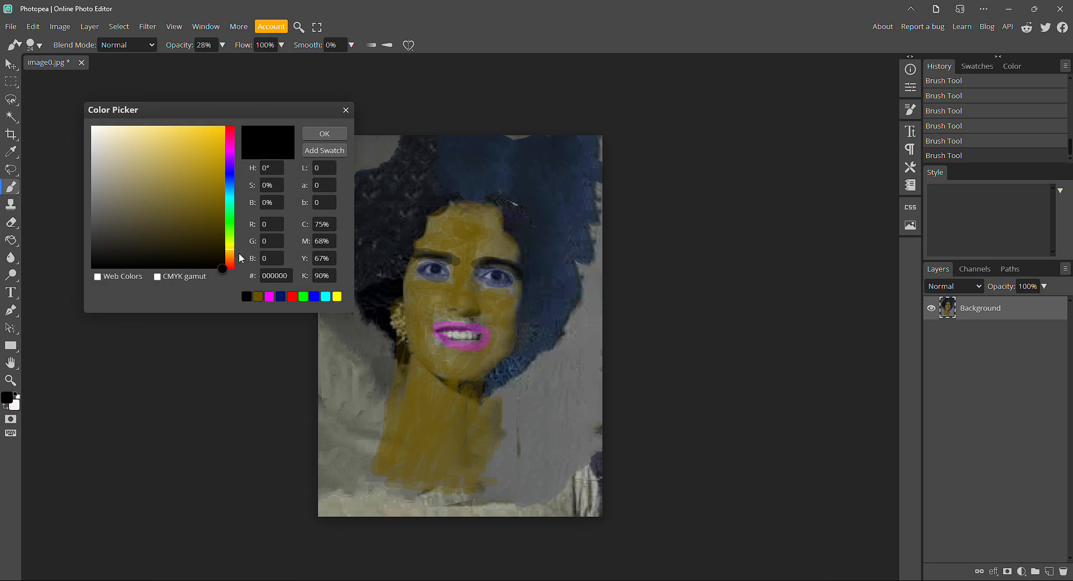
pyautogui.moveTo(229, 222); pyautogui.dragTo(229, 204)
pyautogui.click(324, 133)
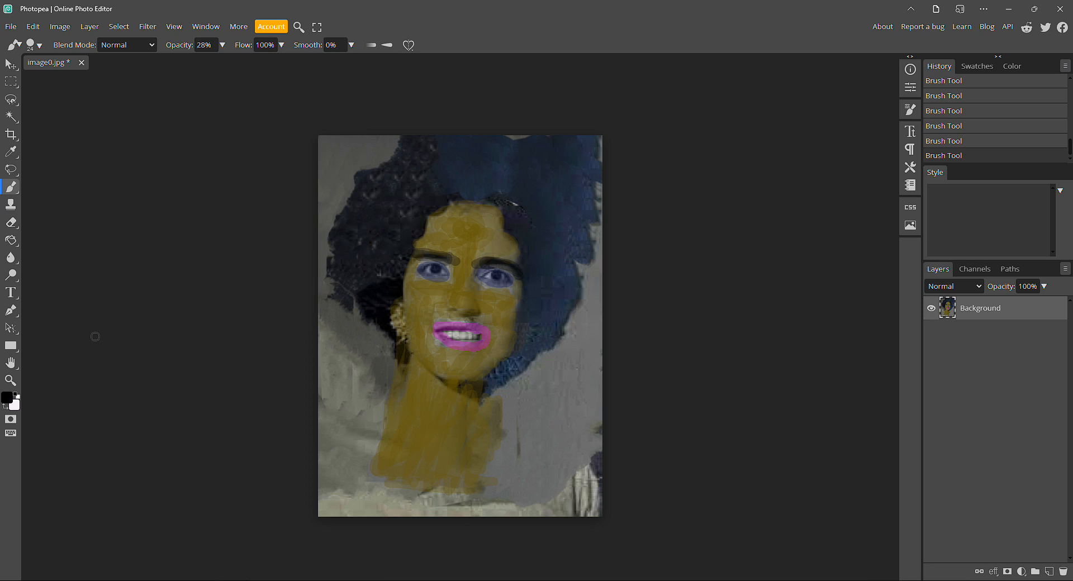
pyautogui.click(7, 398)
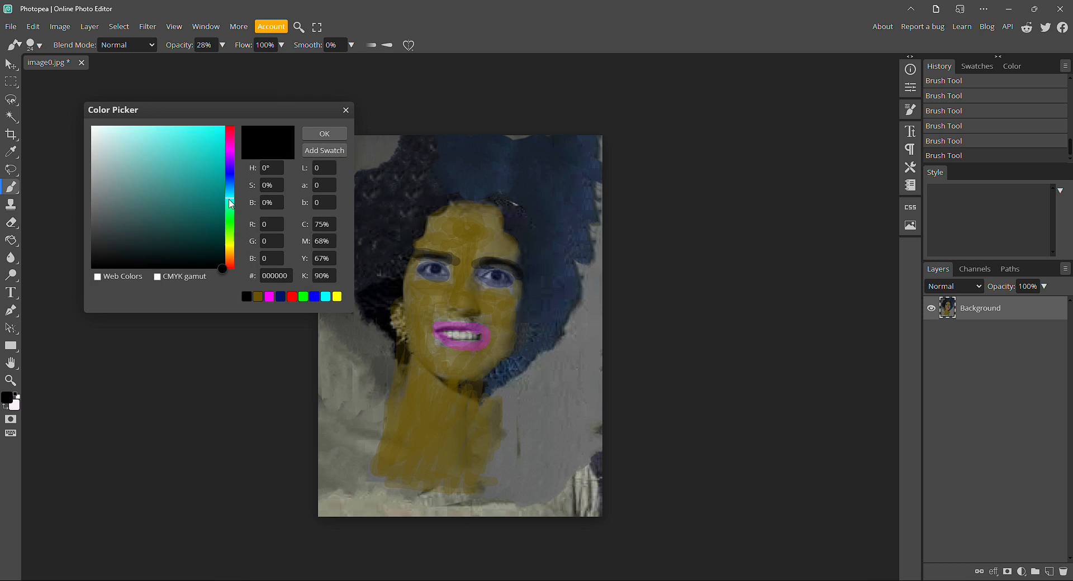
pyautogui.click(325, 296)
pyautogui.click(337, 135)
pyautogui.moveTo(439, 272)
pyautogui.mouseDown()
pyautogui.moveTo(416, 266)
pyautogui.moveTo(428, 282)
pyautogui.moveTo(429, 266)
pyautogui.mouseUp()
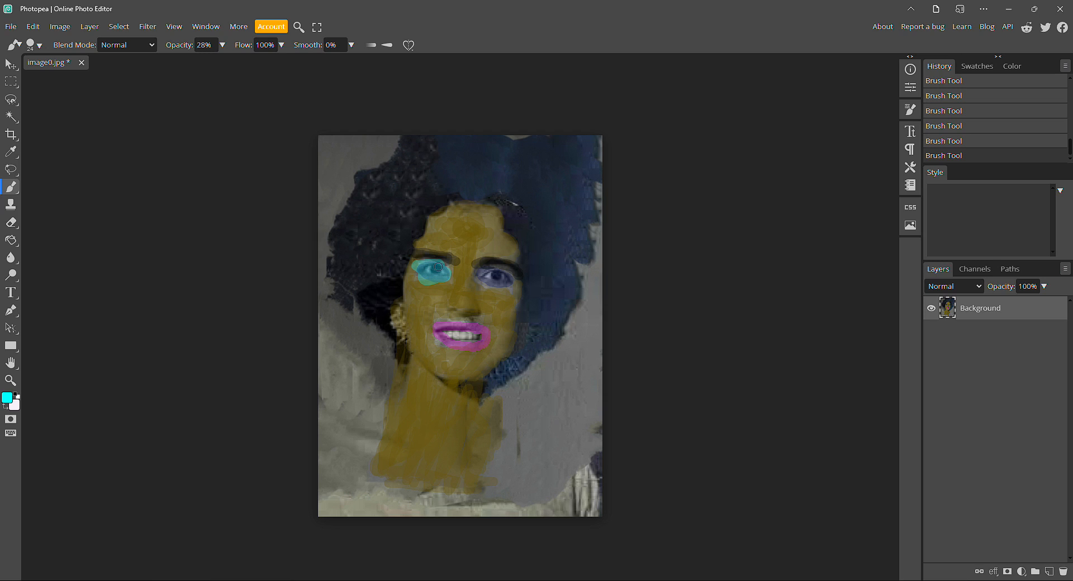
pyautogui.moveTo(507, 285); pyautogui.dragTo(482, 277)
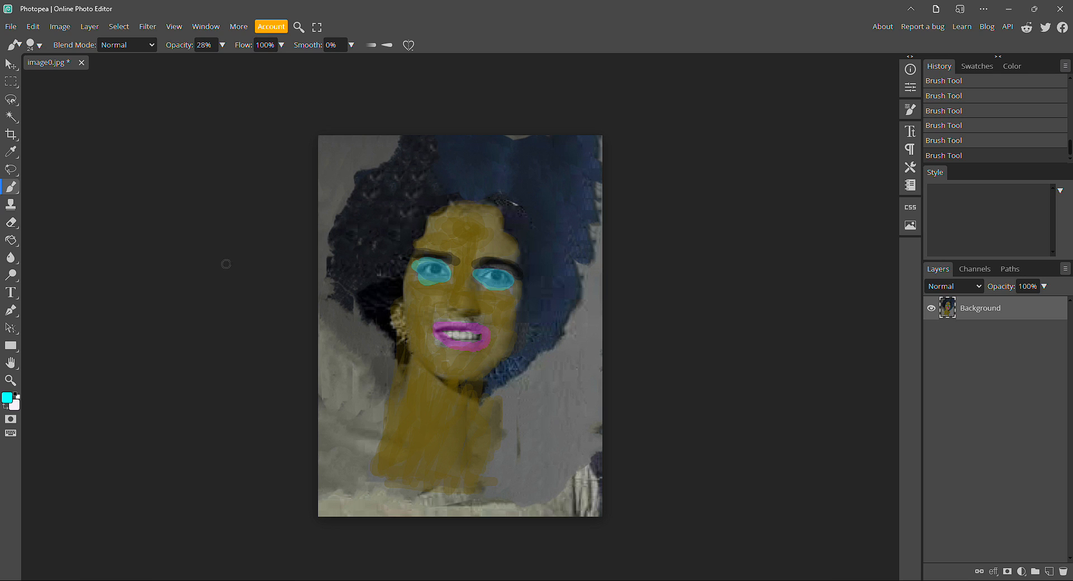
# Step: Switch the brush colour to brown (#695402) and paint the edge of the face beside the right-hand eye
pyautogui.click(7, 397)
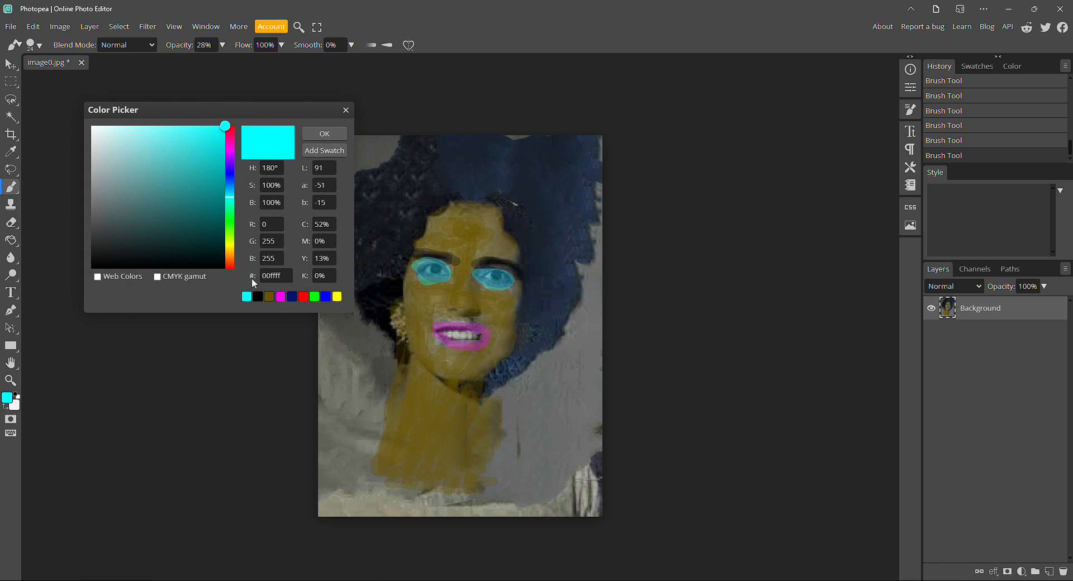
pyautogui.click(270, 297)
pyautogui.click(324, 134)
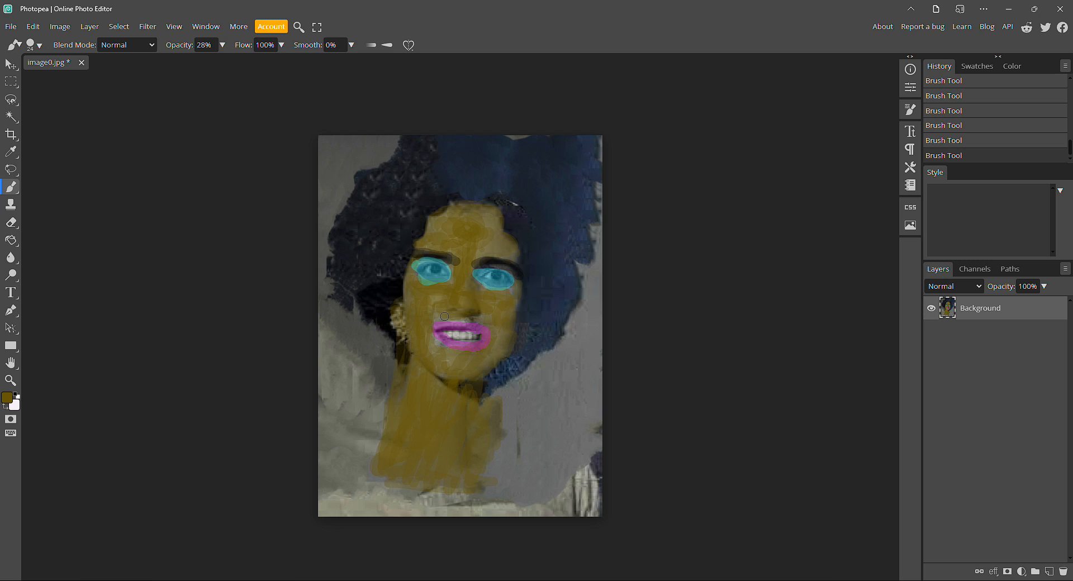
pyautogui.moveTo(515, 298); pyautogui.dragTo(515, 253)
# Step: Enlarge the brush and paint another brown coat over the neck, chin, cheeks and forehead
pyautogui.click(37, 45)
pyautogui.moveTo(118, 80); pyautogui.dragTo(125, 81)
pyautogui.click(425, 424)
pyautogui.moveTo(457, 396); pyautogui.dragTo(462, 428)
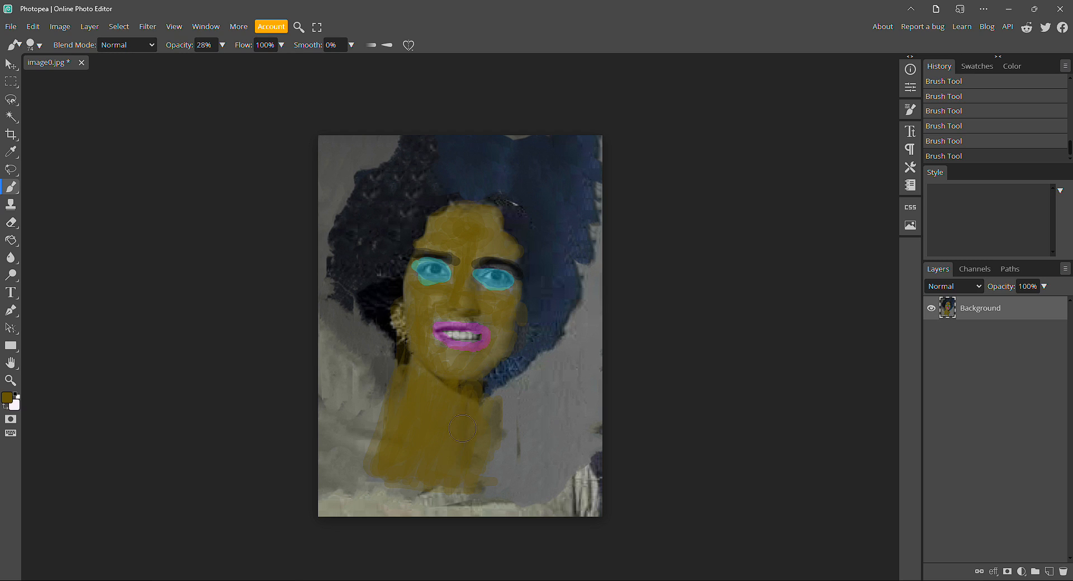
pyautogui.moveTo(484, 389); pyautogui.dragTo(507, 384)
pyautogui.moveTo(417, 353); pyautogui.dragTo(410, 305)
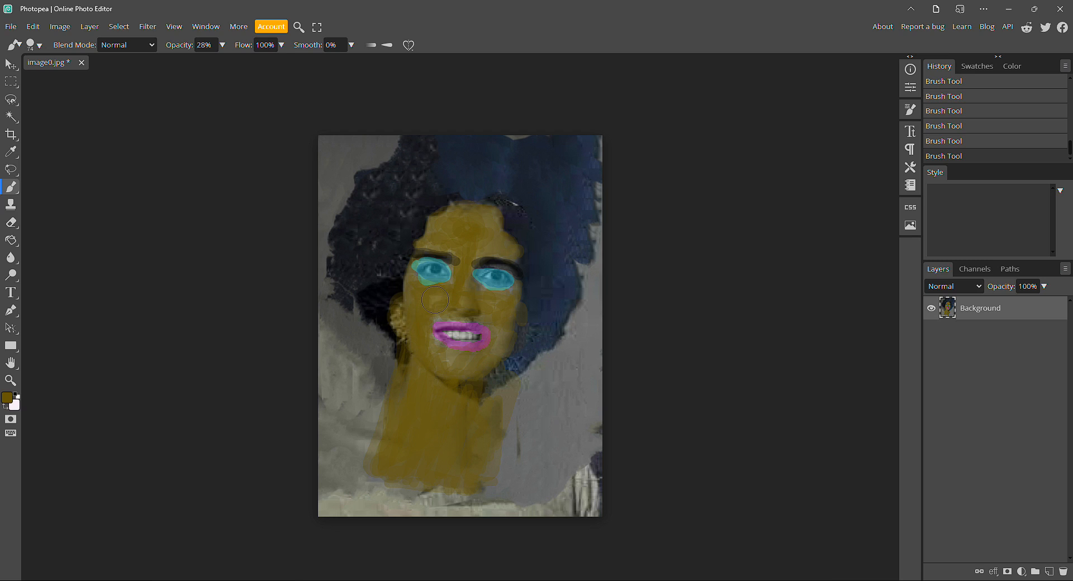
pyautogui.moveTo(510, 320); pyautogui.dragTo(486, 362)
pyautogui.moveTo(495, 230)
pyautogui.mouseDown()
pyautogui.moveTo(506, 223)
pyautogui.moveTo(455, 233)
pyautogui.mouseUp()
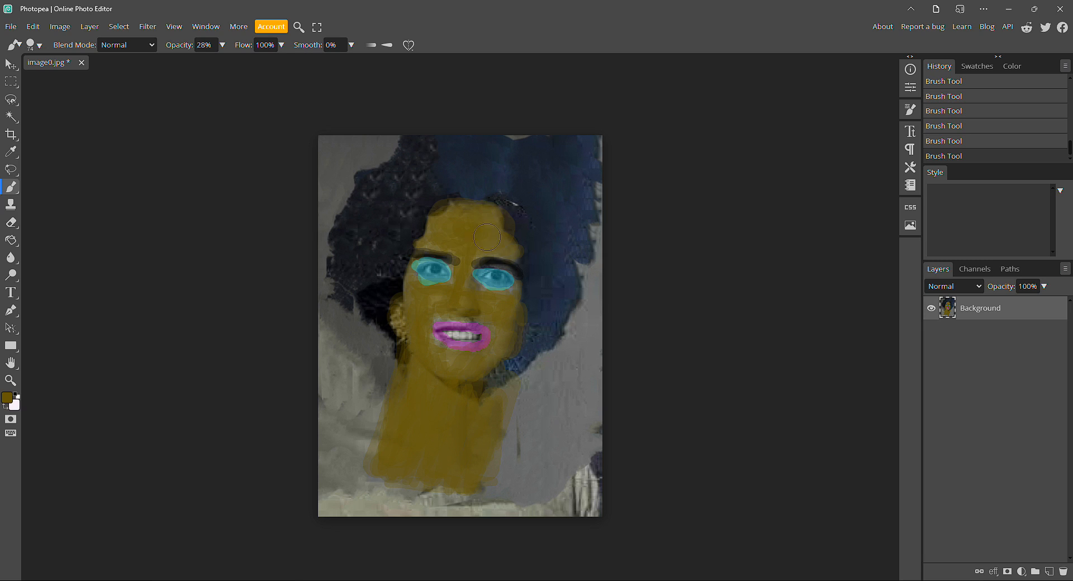
# Step: Switch the brush colour to black and paint a translucent coat over the whole head of hair
pyautogui.click(7, 398)
pyautogui.click(269, 297)
pyautogui.click(339, 137)
pyautogui.moveTo(338, 266)
pyautogui.mouseDown()
pyautogui.moveTo(363, 289)
pyautogui.moveTo(375, 267)
pyautogui.moveTo(372, 290)
pyautogui.moveTo(381, 198)
pyautogui.moveTo(406, 200)
pyautogui.moveTo(432, 169)
pyautogui.moveTo(444, 171)
pyautogui.moveTo(453, 150)
pyautogui.moveTo(439, 151)
pyautogui.moveTo(447, 185)
pyautogui.moveTo(446, 163)
pyautogui.moveTo(526, 168)
pyautogui.moveTo(458, 180)
pyautogui.moveTo(530, 220)
pyautogui.moveTo(547, 276)
pyautogui.moveTo(539, 238)
pyautogui.moveTo(527, 235)
pyautogui.moveTo(533, 334)
pyautogui.moveTo(507, 377)
pyautogui.moveTo(556, 313)
pyautogui.moveTo(566, 209)
pyautogui.moveTo(570, 269)
pyautogui.moveTo(572, 147)
pyautogui.moveTo(542, 135)
pyautogui.moveTo(597, 194)
pyautogui.mouseUp()
# Step: Raise the brush opacity to 32% and darken the hair on both sides with another black coat
pyautogui.click(222, 44)
pyautogui.moveTo(188, 63); pyautogui.dragTo(190, 63)
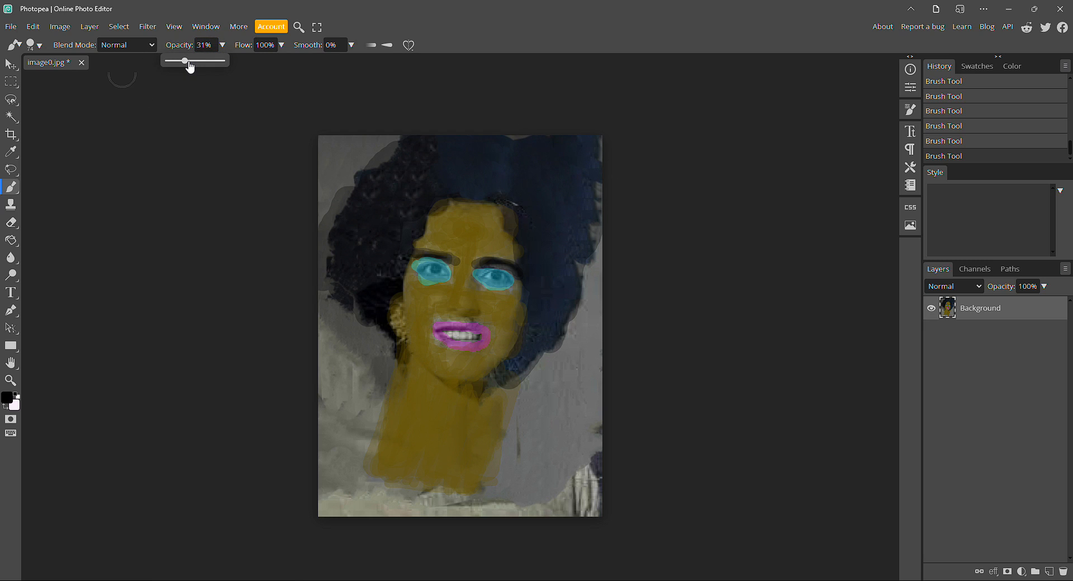
pyautogui.moveTo(422, 181)
pyautogui.mouseDown()
pyautogui.moveTo(374, 215)
pyautogui.moveTo(337, 275)
pyautogui.moveTo(361, 276)
pyautogui.moveTo(385, 253)
pyautogui.moveTo(382, 174)
pyautogui.moveTo(378, 202)
pyautogui.moveTo(427, 185)
pyautogui.moveTo(544, 177)
pyautogui.moveTo(548, 194)
pyautogui.moveTo(568, 167)
pyautogui.moveTo(528, 356)
pyautogui.moveTo(555, 331)
pyautogui.moveTo(554, 350)
pyautogui.moveTo(501, 377)
pyautogui.moveTo(558, 348)
pyautogui.moveTo(580, 255)
pyautogui.moveTo(563, 201)
pyautogui.moveTo(522, 177)
pyautogui.moveTo(525, 189)
pyautogui.moveTo(507, 162)
pyautogui.moveTo(573, 196)
pyautogui.moveTo(585, 268)
pyautogui.moveTo(579, 290)
pyautogui.moveTo(496, 151)
pyautogui.moveTo(507, 171)
pyautogui.mouseUp()
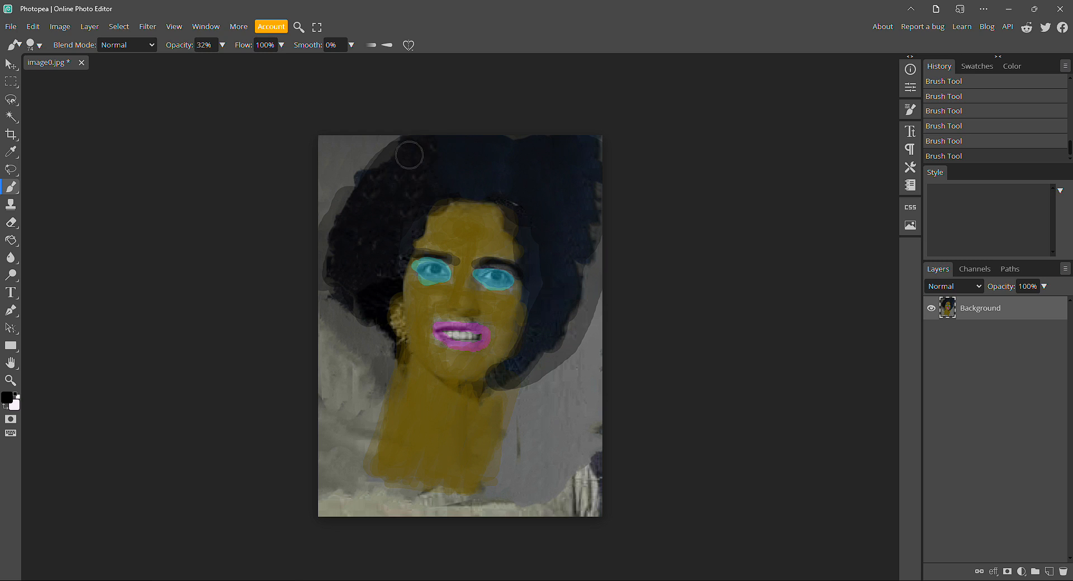
pyautogui.moveTo(341, 267)
pyautogui.mouseDown()
pyautogui.moveTo(377, 301)
pyautogui.moveTo(400, 168)
pyautogui.moveTo(415, 146)
pyautogui.mouseUp()
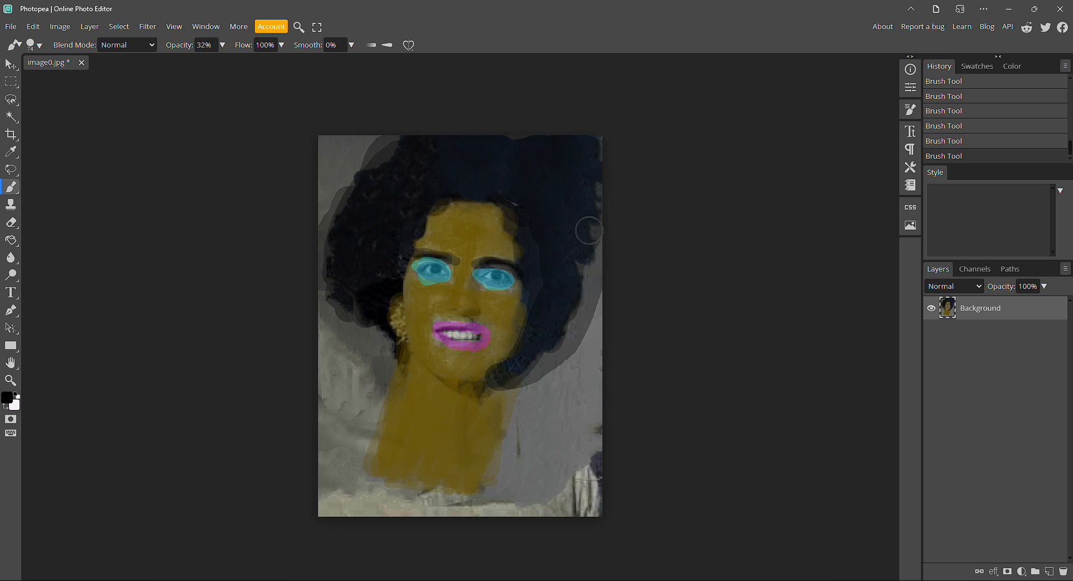
# Step: Set the brush opacity to 46% and paint a denser black coat over the hair
pyautogui.click(222, 44)
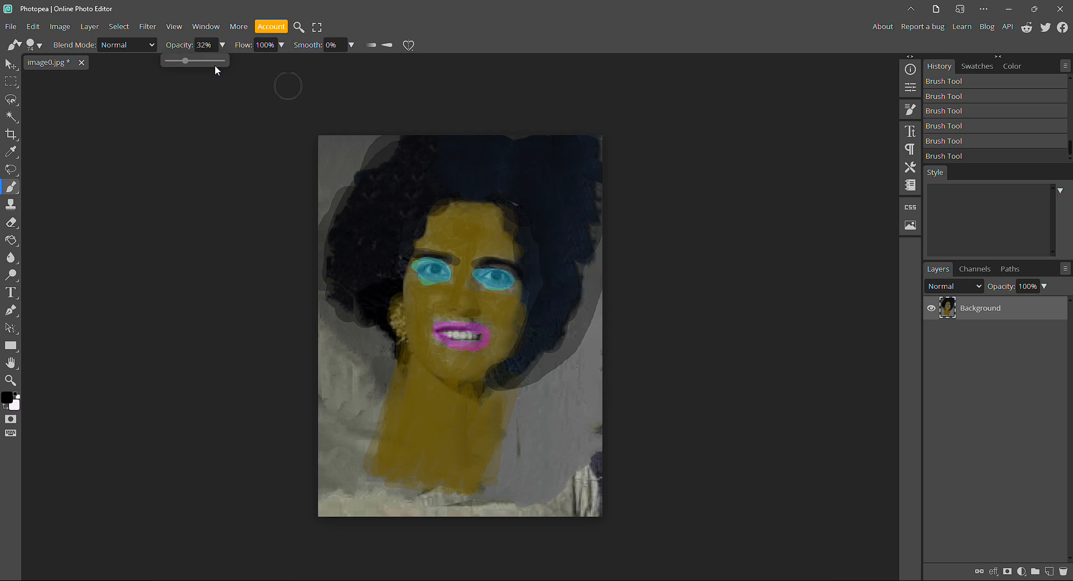
pyautogui.moveTo(189, 60); pyautogui.dragTo(196, 66)
pyautogui.click(413, 164)
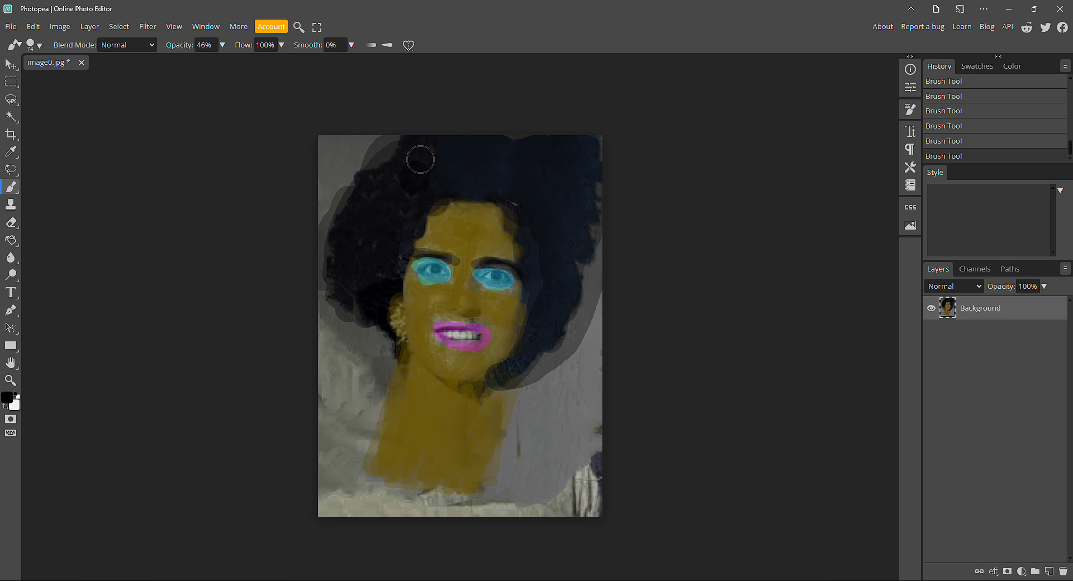
pyautogui.moveTo(388, 178)
pyautogui.mouseDown()
pyautogui.moveTo(372, 224)
pyautogui.moveTo(340, 238)
pyautogui.moveTo(345, 278)
pyautogui.moveTo(359, 284)
pyautogui.moveTo(332, 292)
pyautogui.mouseUp()
pyautogui.moveTo(386, 183)
pyautogui.mouseDown()
pyautogui.moveTo(505, 184)
pyautogui.moveTo(534, 202)
pyautogui.moveTo(554, 173)
pyautogui.moveTo(542, 157)
pyautogui.moveTo(498, 143)
pyautogui.moveTo(580, 229)
pyautogui.moveTo(569, 317)
pyautogui.moveTo(546, 312)
pyautogui.moveTo(527, 367)
pyautogui.moveTo(573, 320)
pyautogui.moveTo(583, 324)
pyautogui.moveTo(592, 294)
pyautogui.moveTo(584, 345)
pyautogui.moveTo(597, 175)
pyautogui.moveTo(513, 158)
pyautogui.moveTo(431, 161)
pyautogui.moveTo(400, 186)
pyautogui.moveTo(409, 169)
pyautogui.moveTo(389, 175)
pyautogui.moveTo(345, 216)
pyautogui.moveTo(391, 160)
pyautogui.moveTo(536, 189)
pyautogui.moveTo(558, 235)
pyautogui.moveTo(589, 208)
pyautogui.moveTo(583, 181)
pyautogui.moveTo(515, 190)
pyautogui.moveTo(483, 160)
pyautogui.moveTo(533, 174)
pyautogui.moveTo(578, 211)
pyautogui.moveTo(585, 163)
pyautogui.moveTo(584, 208)
pyautogui.moveTo(570, 201)
pyautogui.moveTo(572, 264)
pyautogui.moveTo(589, 291)
pyautogui.moveTo(562, 317)
pyautogui.moveTo(560, 342)
pyautogui.moveTo(557, 310)
pyautogui.moveTo(577, 223)
pyautogui.moveTo(564, 184)
pyautogui.moveTo(470, 167)
pyautogui.moveTo(378, 197)
pyautogui.moveTo(325, 262)
pyautogui.moveTo(413, 145)
pyautogui.moveTo(336, 275)
pyautogui.moveTo(390, 179)
pyautogui.moveTo(574, 152)
pyautogui.moveTo(453, 175)
pyautogui.moveTo(466, 188)
pyautogui.moveTo(561, 203)
pyautogui.moveTo(551, 136)
pyautogui.moveTo(546, 146)
pyautogui.moveTo(460, 148)
pyautogui.moveTo(363, 185)
pyautogui.moveTo(363, 212)
pyautogui.moveTo(338, 216)
pyautogui.moveTo(361, 290)
pyautogui.moveTo(388, 187)
pyautogui.moveTo(503, 184)
pyautogui.moveTo(527, 149)
pyautogui.moveTo(503, 186)
pyautogui.moveTo(581, 213)
pyautogui.moveTo(589, 178)
pyautogui.moveTo(508, 149)
pyautogui.moveTo(461, 160)
pyautogui.moveTo(497, 144)
pyautogui.moveTo(350, 245)
pyautogui.mouseUp()
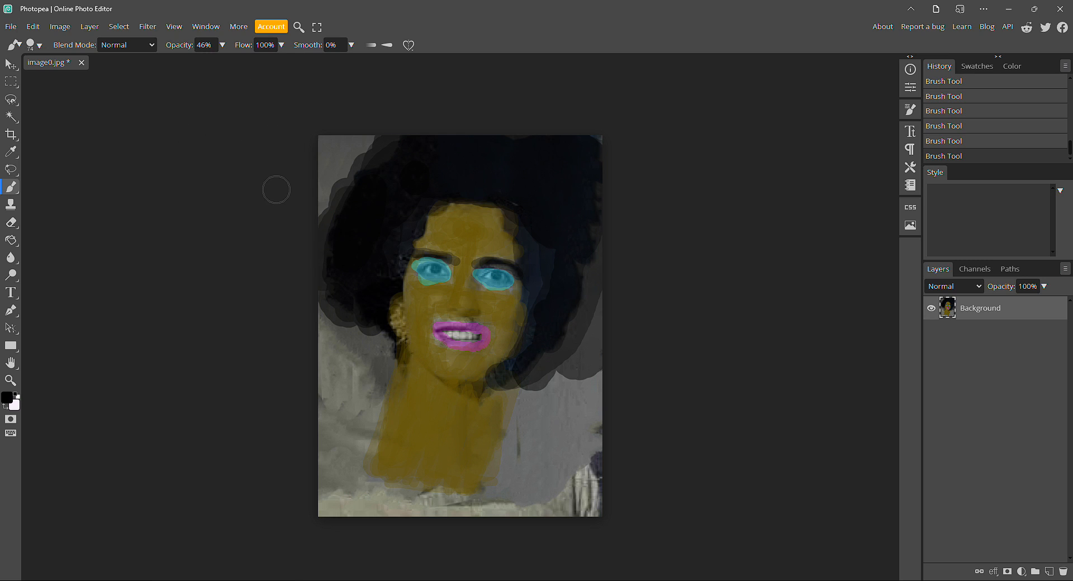
# Step: Paint over the lips in magenta with a 24 px brush at 27% opacity
pyautogui.click(7, 398)
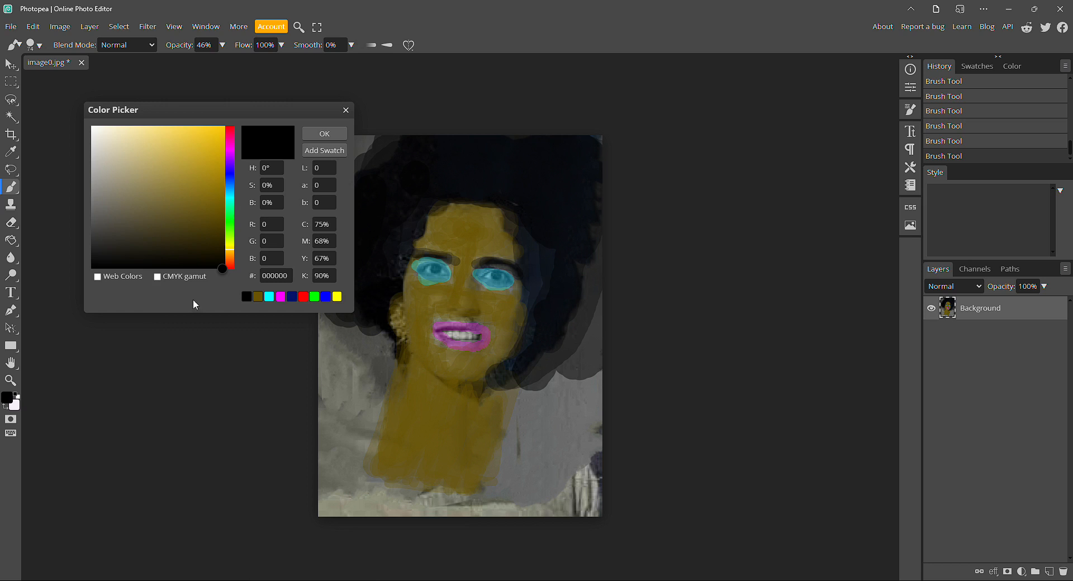
pyautogui.click(281, 296)
pyautogui.click(324, 134)
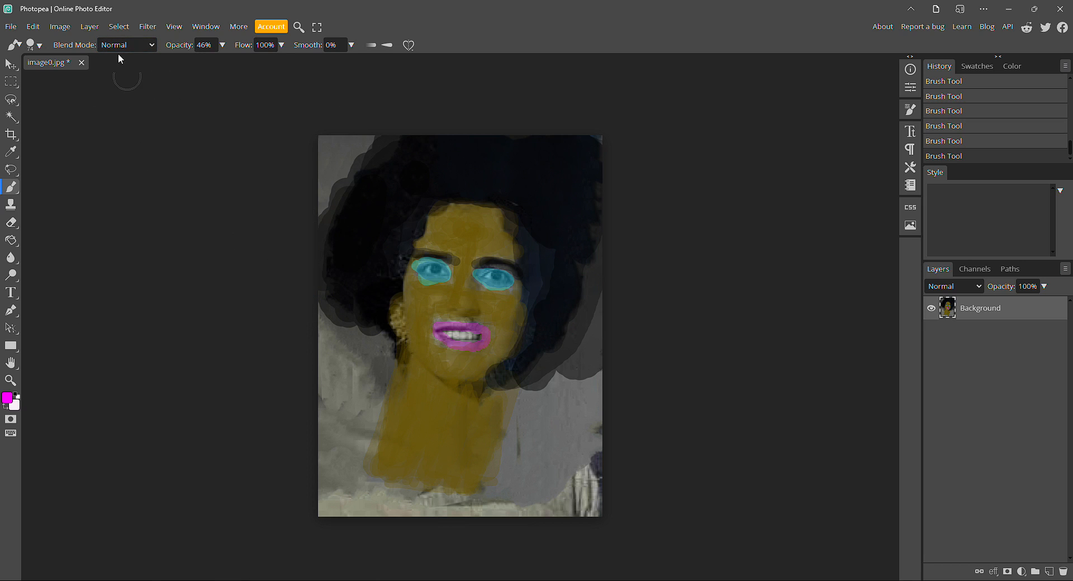
pyautogui.click(223, 45)
pyautogui.moveTo(195, 61); pyautogui.dragTo(184, 66)
pyautogui.click(39, 44)
pyautogui.moveTo(119, 76); pyautogui.dragTo(113, 80)
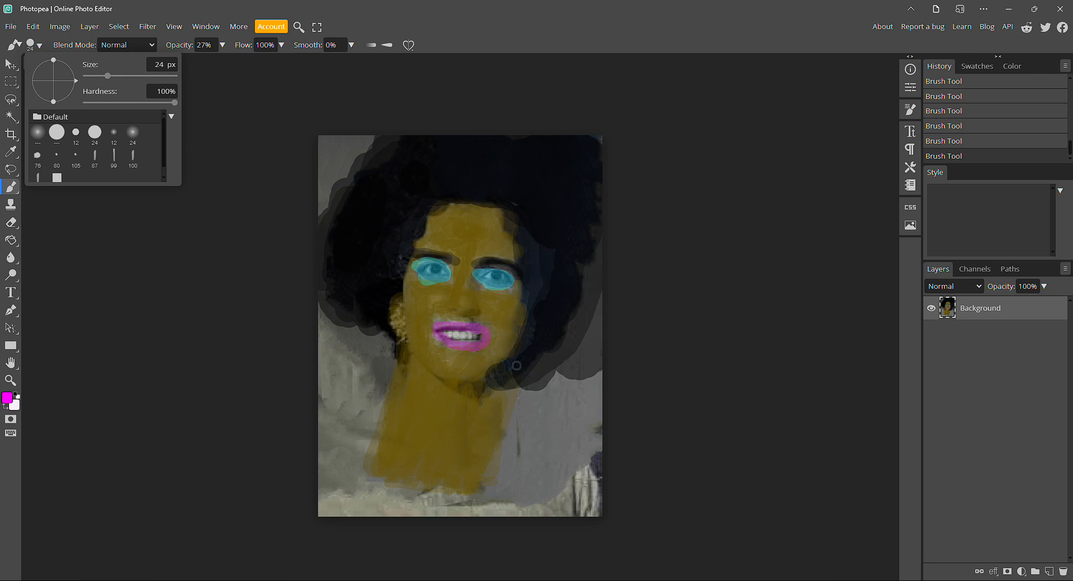
pyautogui.click(481, 350)
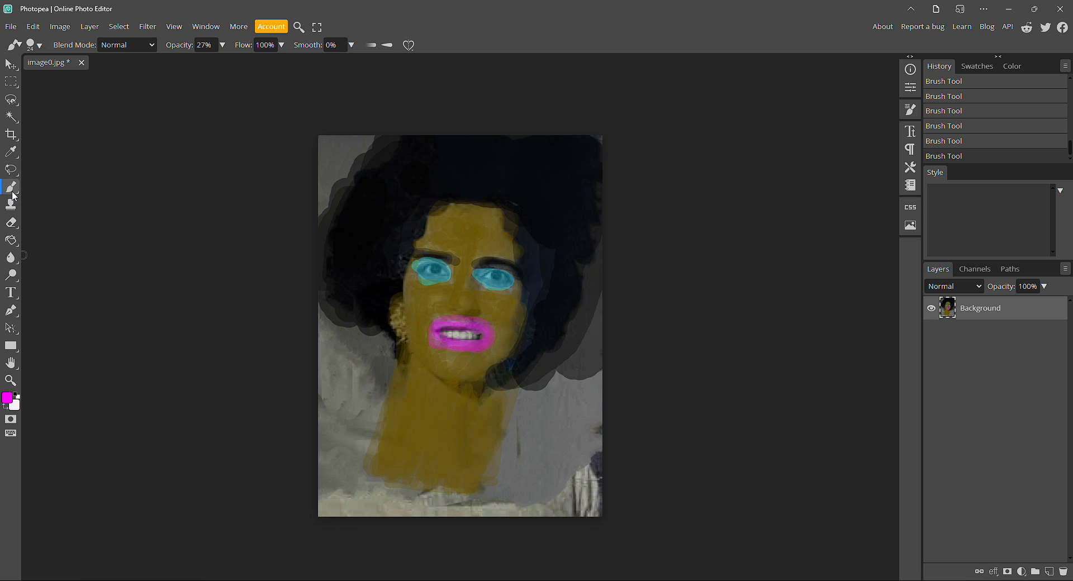
# Step: Set the brush colour back to brown (#695402)
pyautogui.click(10, 396)
pyautogui.moveTo(230, 207); pyautogui.dragTo(231, 246)
pyautogui.click(269, 296)
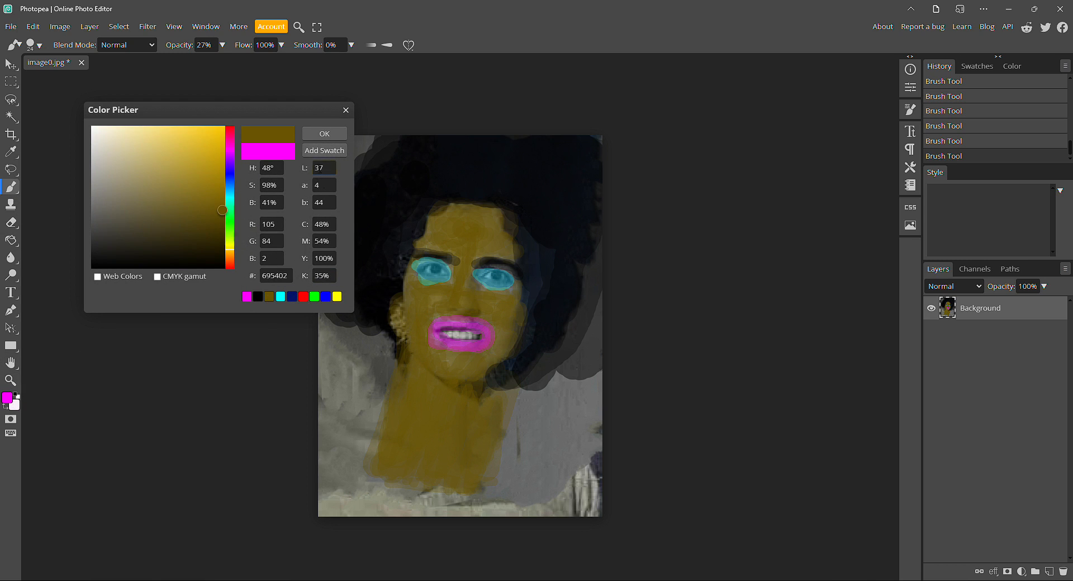
pyautogui.click(324, 135)
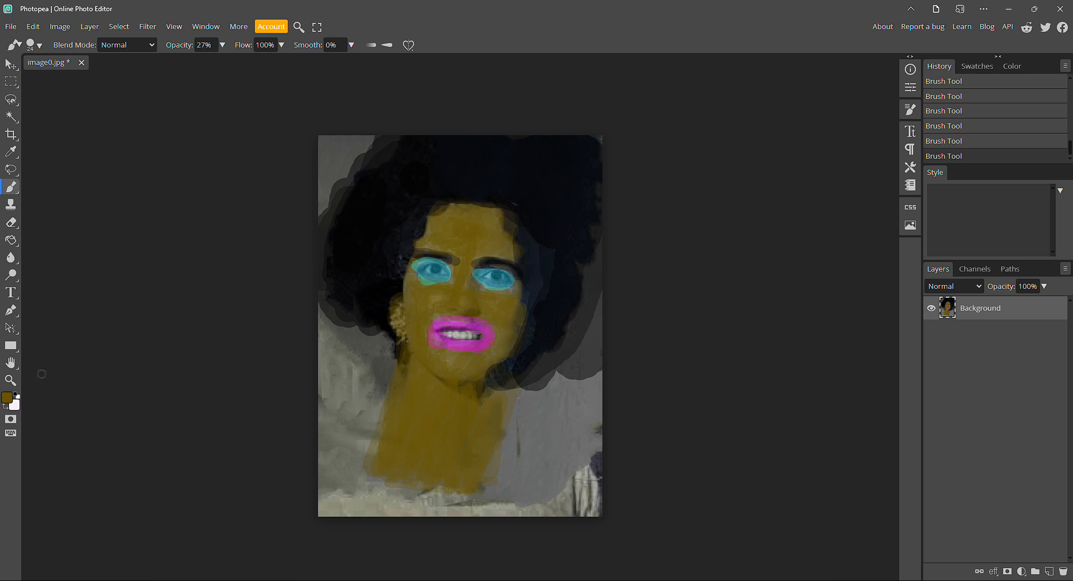
pyautogui.click(8, 398)
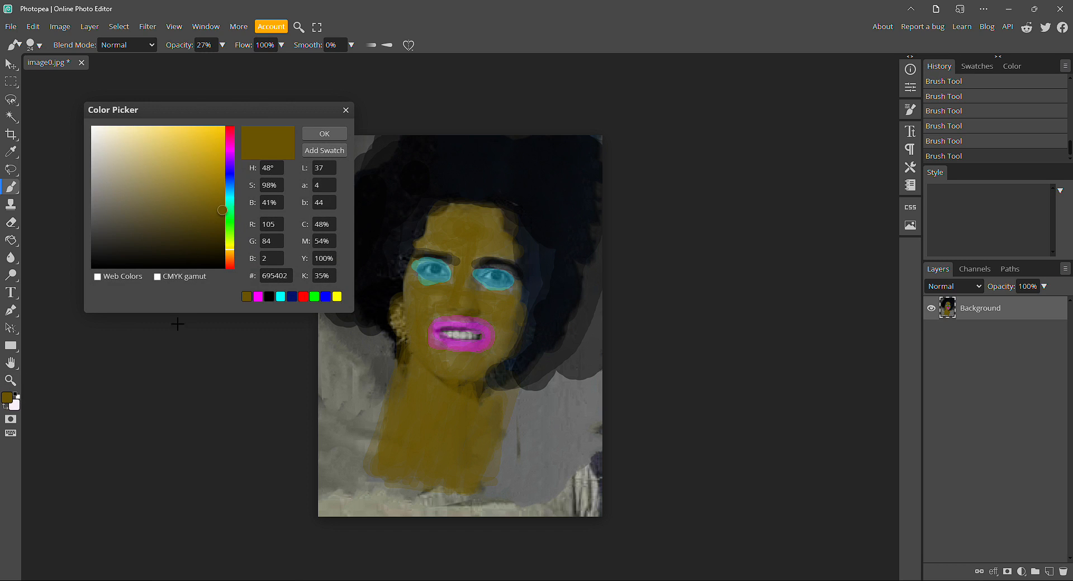
pyautogui.click(332, 135)
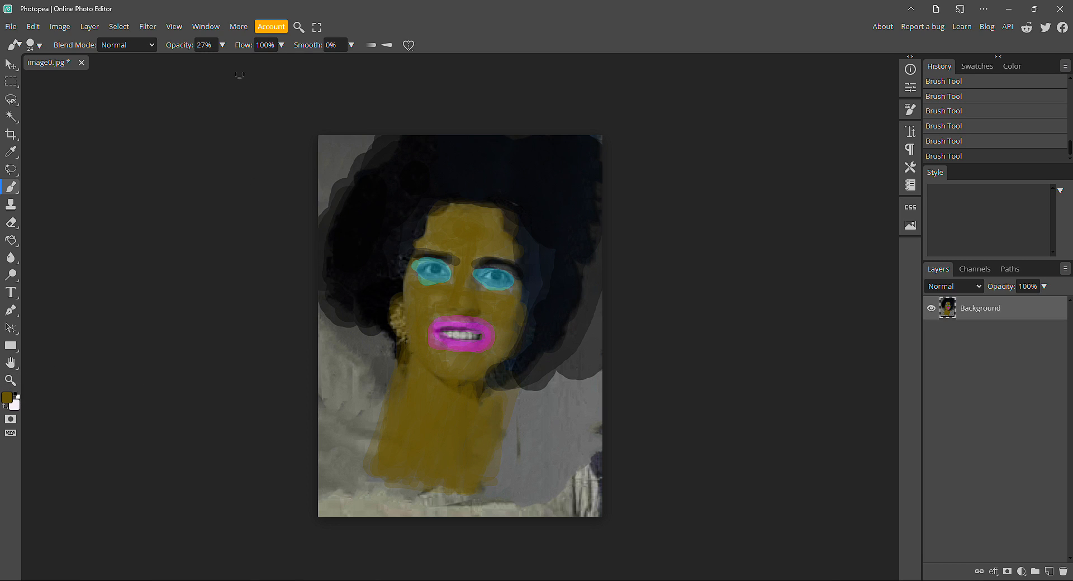
# Step: Set the brush to 46% opacity and 46 px, and repaint the neck, face and earring area in brown
pyautogui.click(224, 45)
pyautogui.click(188, 61)
pyautogui.click(399, 451)
pyautogui.click(39, 44)
pyautogui.click(114, 76)
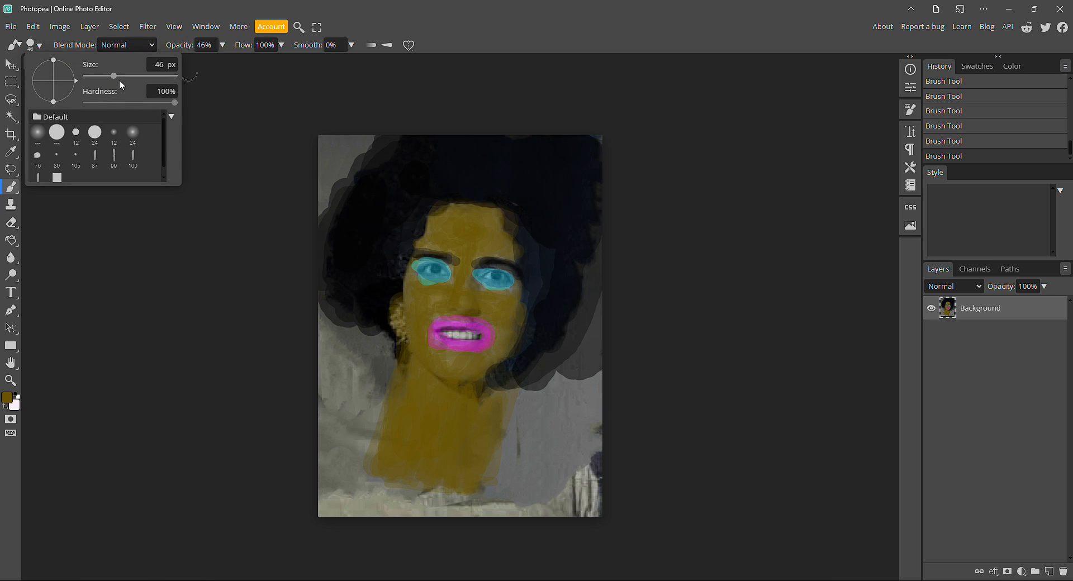
pyautogui.moveTo(399, 451)
pyautogui.mouseDown()
pyautogui.moveTo(369, 453)
pyautogui.moveTo(464, 470)
pyautogui.moveTo(476, 457)
pyautogui.moveTo(468, 409)
pyautogui.mouseUp()
pyautogui.moveTo(408, 321)
pyautogui.mouseDown()
pyautogui.moveTo(393, 302)
pyautogui.moveTo(401, 323)
pyautogui.mouseUp()
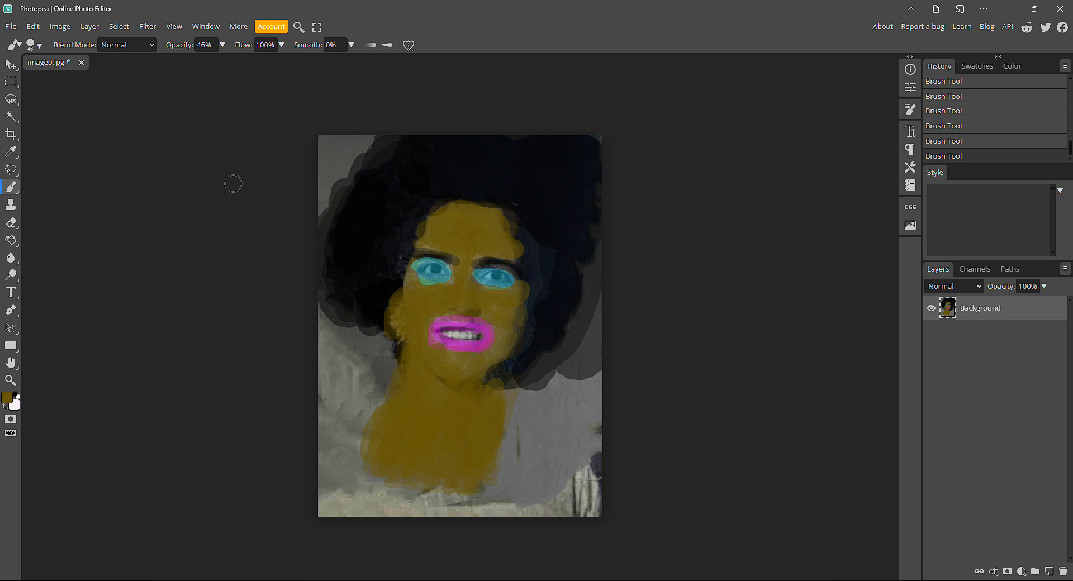
# Step: Switch the brush colour to black and paint another coat over the top and sides of the hair
pyautogui.click(7, 398)
pyautogui.click(271, 297)
pyautogui.click(337, 135)
pyautogui.moveTo(363, 203)
pyautogui.mouseDown()
pyautogui.moveTo(477, 177)
pyautogui.moveTo(518, 144)
pyautogui.mouseUp()
pyautogui.moveTo(593, 179)
pyautogui.mouseDown()
pyautogui.moveTo(587, 208)
pyautogui.moveTo(466, 182)
pyautogui.moveTo(514, 178)
pyautogui.moveTo(576, 214)
pyautogui.moveTo(569, 319)
pyautogui.moveTo(580, 359)
pyautogui.moveTo(546, 367)
pyautogui.moveTo(589, 365)
pyautogui.moveTo(579, 277)
pyautogui.mouseUp()
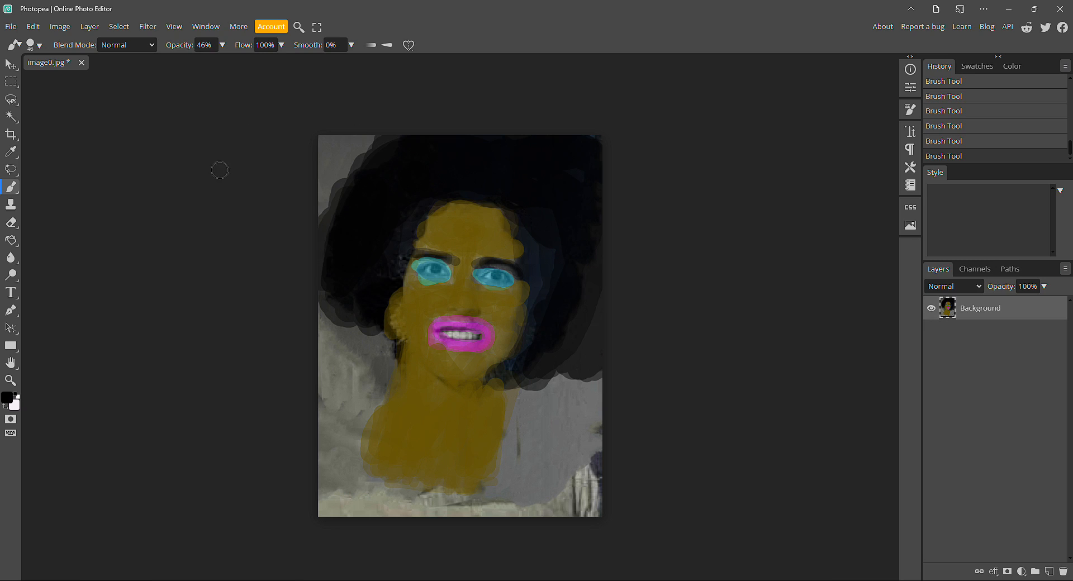
# Step: Set the brush colour to yellow and paint the lower background on both sides of and below the neck
pyautogui.click(7, 400)
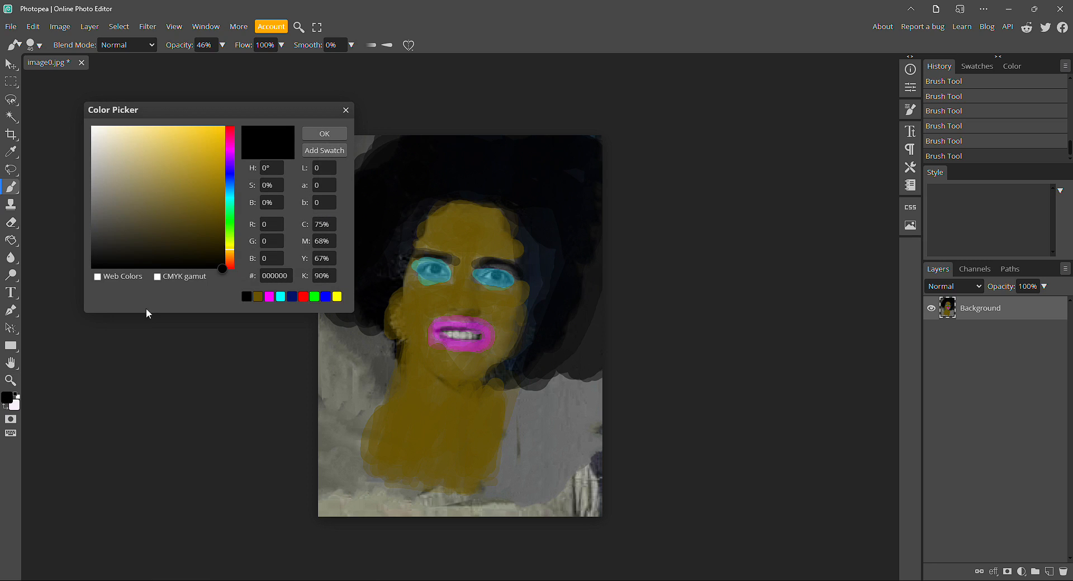
pyautogui.click(337, 296)
pyautogui.click(324, 133)
pyautogui.moveTo(554, 475)
pyautogui.mouseDown()
pyautogui.moveTo(580, 508)
pyautogui.moveTo(597, 493)
pyautogui.moveTo(602, 397)
pyautogui.moveTo(578, 411)
pyautogui.moveTo(549, 403)
pyautogui.moveTo(554, 409)
pyautogui.moveTo(513, 412)
pyautogui.moveTo(530, 500)
pyautogui.moveTo(543, 420)
pyautogui.moveTo(507, 460)
pyautogui.moveTo(545, 511)
pyautogui.moveTo(548, 490)
pyautogui.moveTo(594, 459)
pyautogui.mouseUp()
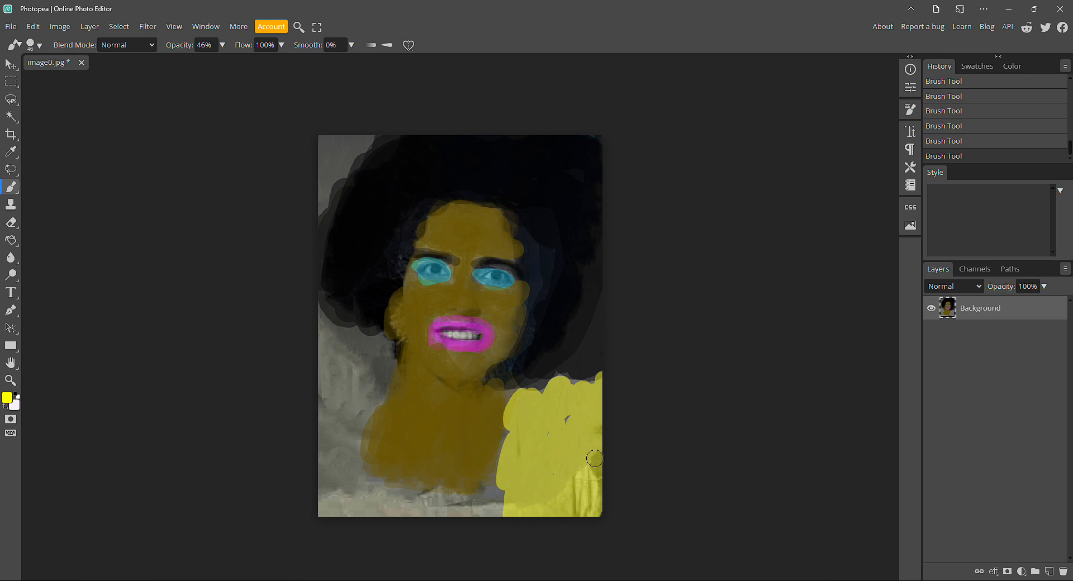
pyautogui.moveTo(595, 405)
pyautogui.mouseDown()
pyautogui.moveTo(560, 397)
pyautogui.moveTo(540, 428)
pyautogui.moveTo(523, 404)
pyautogui.moveTo(571, 423)
pyautogui.moveTo(578, 408)
pyautogui.moveTo(510, 490)
pyautogui.moveTo(500, 451)
pyautogui.moveTo(500, 515)
pyautogui.moveTo(314, 517)
pyautogui.moveTo(329, 414)
pyautogui.moveTo(323, 329)
pyautogui.moveTo(316, 391)
pyautogui.moveTo(363, 366)
pyautogui.moveTo(381, 367)
pyautogui.moveTo(378, 387)
pyautogui.moveTo(371, 403)
pyautogui.moveTo(381, 361)
pyautogui.moveTo(358, 337)
pyautogui.moveTo(340, 337)
pyautogui.moveTo(332, 355)
pyautogui.moveTo(394, 350)
pyautogui.moveTo(393, 340)
pyautogui.moveTo(325, 463)
pyautogui.mouseUp()
pyautogui.moveTo(324, 499)
pyautogui.mouseDown()
pyautogui.moveTo(506, 506)
pyautogui.moveTo(512, 480)
pyautogui.moveTo(482, 488)
pyautogui.moveTo(493, 489)
pyautogui.moveTo(347, 487)
pyautogui.moveTo(474, 504)
pyautogui.moveTo(364, 486)
pyautogui.moveTo(344, 466)
pyautogui.moveTo(351, 405)
pyautogui.moveTo(357, 416)
pyautogui.moveTo(390, 378)
pyautogui.moveTo(356, 418)
pyautogui.moveTo(351, 479)
pyautogui.moveTo(352, 424)
pyautogui.moveTo(370, 403)
pyautogui.moveTo(365, 482)
pyautogui.moveTo(489, 487)
pyautogui.mouseUp()
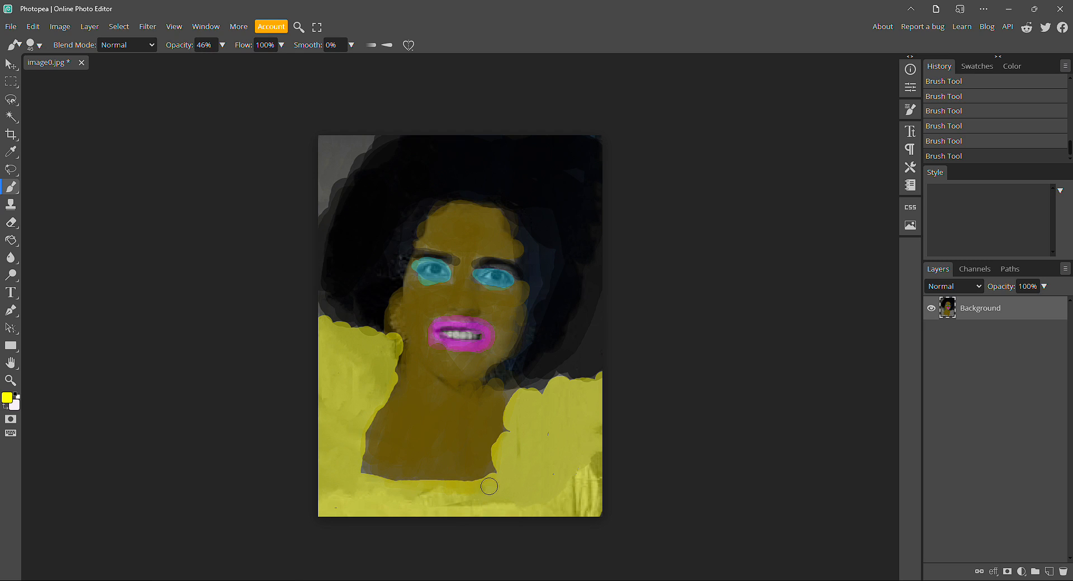
pyautogui.moveTo(550, 406)
pyautogui.mouseDown()
pyautogui.moveTo(502, 435)
pyautogui.moveTo(535, 393)
pyautogui.moveTo(546, 395)
pyautogui.moveTo(514, 392)
pyautogui.moveTo(528, 386)
pyautogui.moveTo(615, 398)
pyautogui.mouseUp()
# Step: Paint the upper-left background and left edge yellow, and add a second yellow coat around the neck
pyautogui.moveTo(323, 196)
pyautogui.mouseDown()
pyautogui.moveTo(324, 160)
pyautogui.moveTo(347, 155)
pyautogui.moveTo(338, 172)
pyautogui.moveTo(348, 166)
pyautogui.moveTo(375, 126)
pyautogui.moveTo(354, 154)
pyautogui.mouseUp()
pyautogui.moveTo(335, 372)
pyautogui.mouseDown()
pyautogui.moveTo(311, 316)
pyautogui.moveTo(318, 198)
pyautogui.moveTo(350, 153)
pyautogui.moveTo(339, 183)
pyautogui.moveTo(386, 142)
pyautogui.mouseUp()
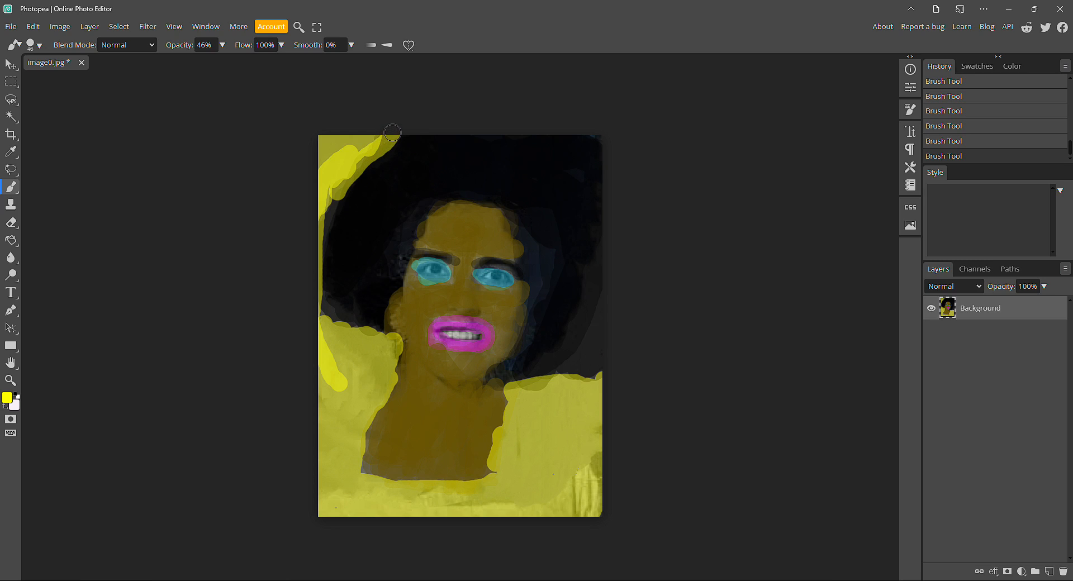
pyautogui.moveTo(565, 441)
pyautogui.mouseDown()
pyautogui.moveTo(551, 478)
pyautogui.moveTo(590, 506)
pyautogui.moveTo(454, 513)
pyautogui.moveTo(349, 502)
pyautogui.moveTo(347, 464)
pyautogui.moveTo(327, 441)
pyautogui.moveTo(329, 511)
pyautogui.moveTo(336, 366)
pyautogui.moveTo(394, 349)
pyautogui.moveTo(355, 421)
pyautogui.moveTo(376, 388)
pyautogui.mouseUp()
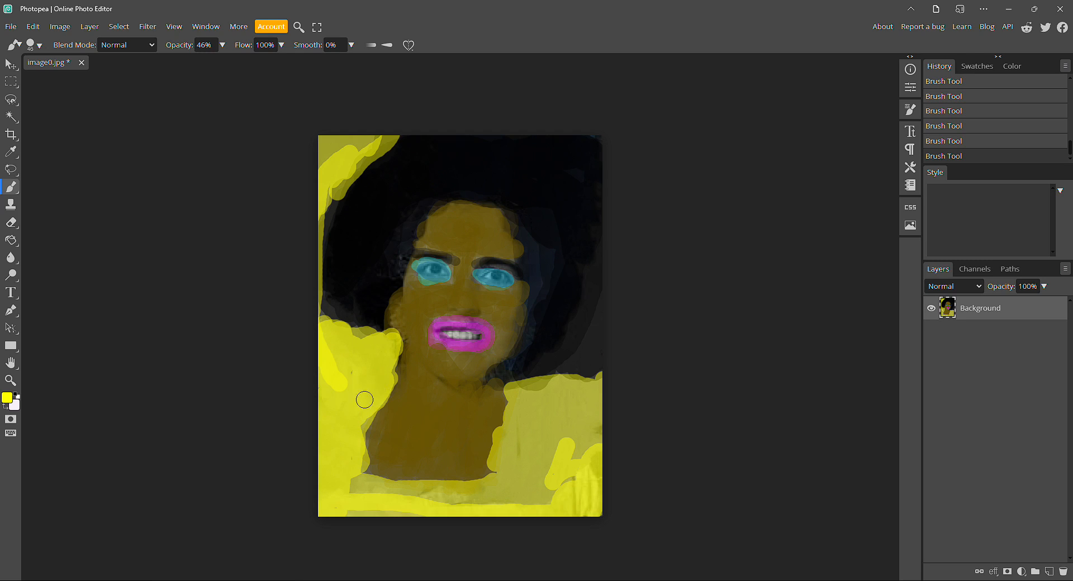
pyautogui.moveTo(388, 502)
pyautogui.mouseDown()
pyautogui.moveTo(352, 490)
pyautogui.moveTo(362, 506)
pyautogui.moveTo(340, 511)
pyautogui.moveTo(419, 508)
pyautogui.moveTo(428, 498)
pyautogui.moveTo(387, 491)
pyautogui.moveTo(514, 491)
pyautogui.moveTo(630, 468)
pyautogui.moveTo(564, 474)
pyautogui.moveTo(525, 494)
pyautogui.moveTo(546, 510)
pyautogui.moveTo(581, 479)
pyautogui.moveTo(586, 419)
pyautogui.moveTo(614, 370)
pyautogui.moveTo(568, 452)
pyautogui.moveTo(552, 450)
pyautogui.moveTo(574, 384)
pyautogui.moveTo(558, 459)
pyautogui.moveTo(502, 431)
pyautogui.moveTo(569, 372)
pyautogui.moveTo(520, 382)
pyautogui.moveTo(512, 392)
pyautogui.moveTo(610, 386)
pyautogui.mouseUp()
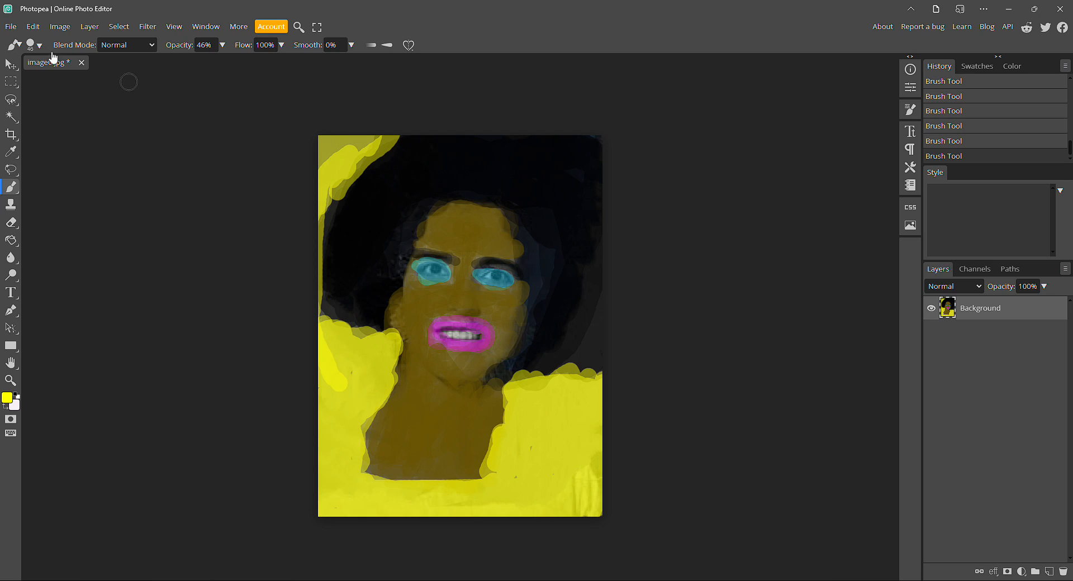
# Step: Open the Camera Raw filter on the painted portrait and set Temperature, Texture, Clarity and Dehaze to 100 each
pyautogui.click(12, 65)
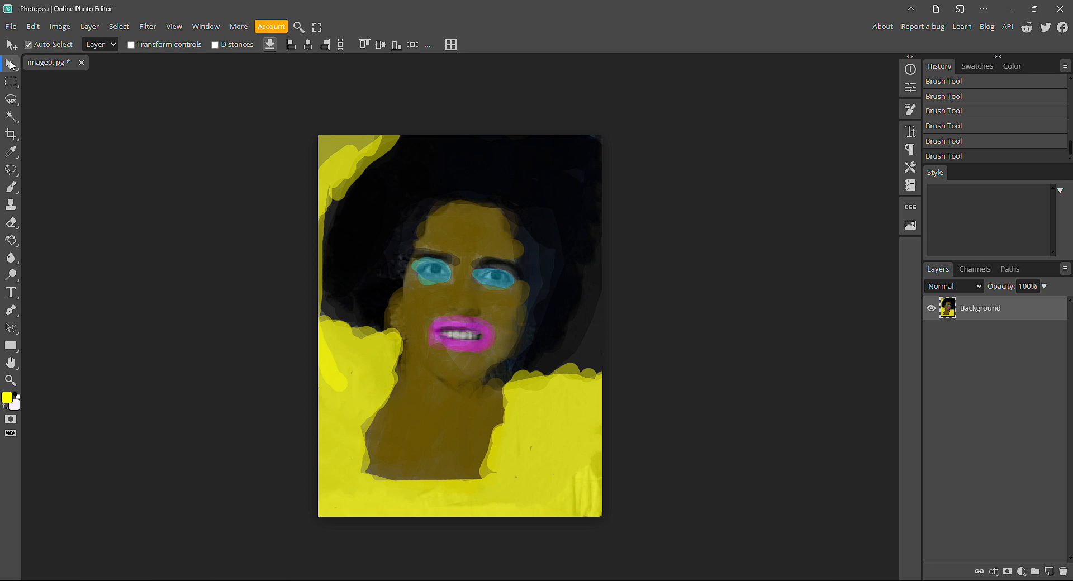
pyautogui.click(168, 26)
pyautogui.moveTo(148, 26)
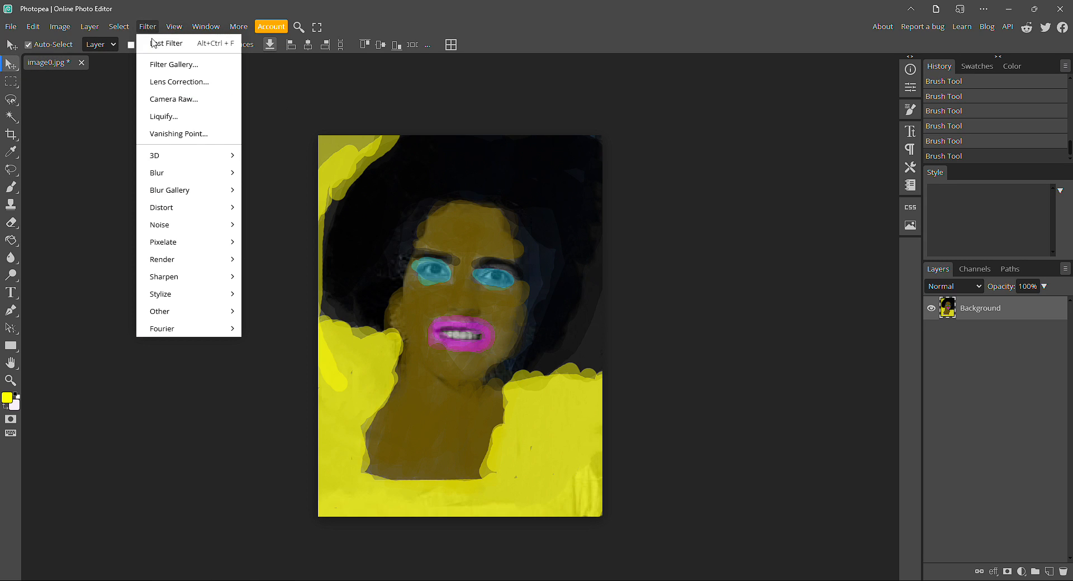
pyautogui.click(189, 101)
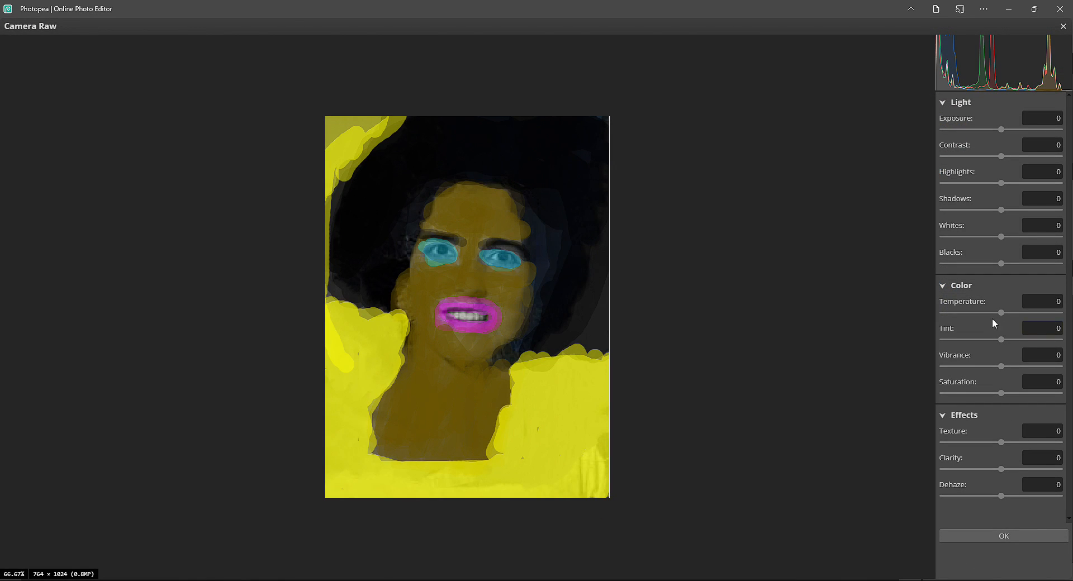
pyautogui.moveTo(1000, 315); pyautogui.dragTo(1063, 322)
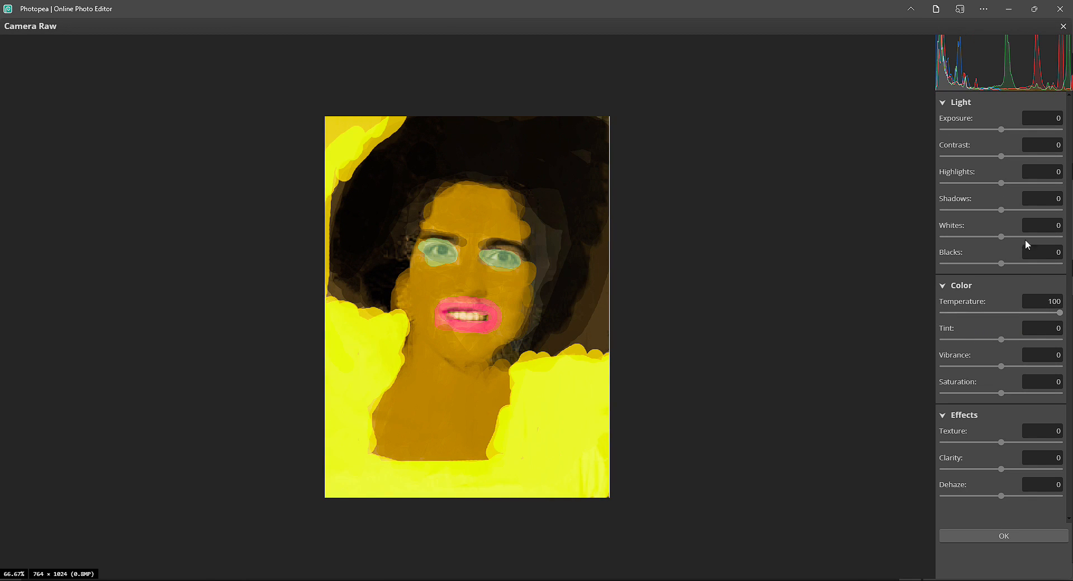
pyautogui.moveTo(1004, 442); pyautogui.dragTo(1065, 442)
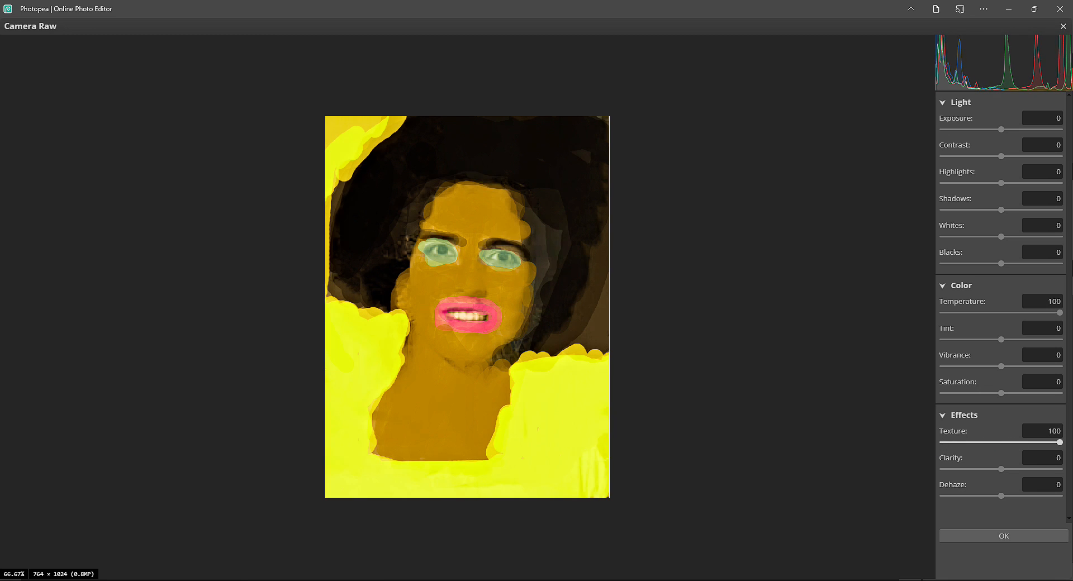
pyautogui.moveTo(1005, 471); pyautogui.dragTo(1044, 470)
pyautogui.moveTo(1006, 500); pyautogui.dragTo(935, 504)
pyautogui.click(1055, 496)
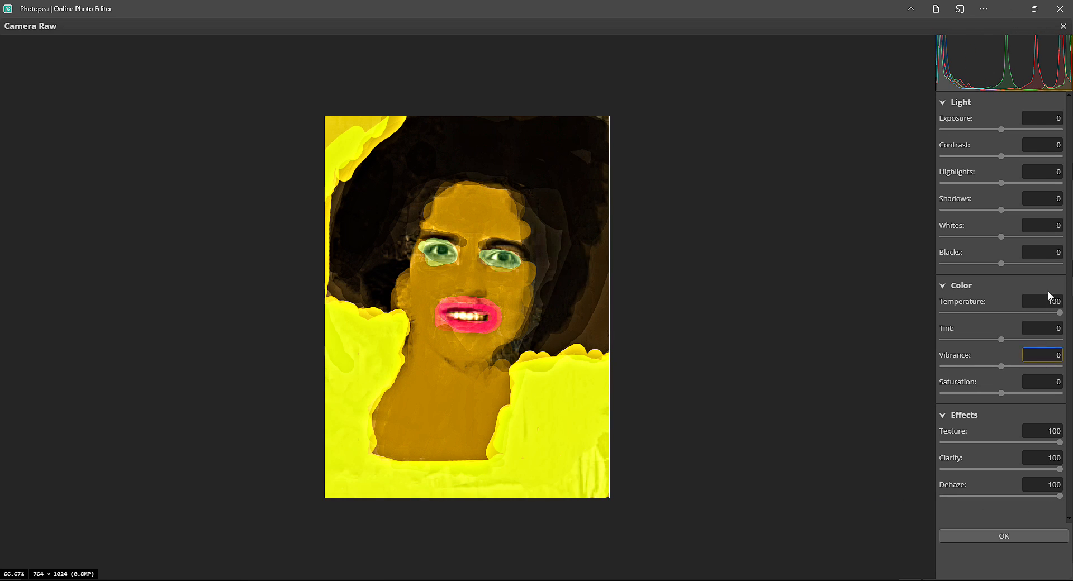
# Step: Set the Camera Raw Contrast to 100 and Exposure to 0.1, and apply the filter
pyautogui.moveTo(1006, 158); pyautogui.dragTo(1062, 158)
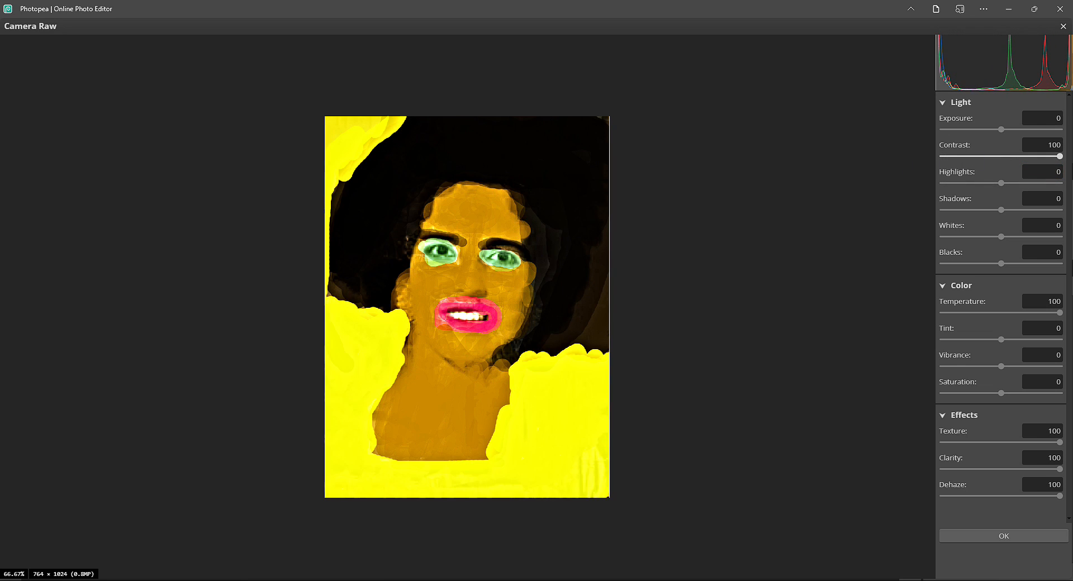
pyautogui.moveTo(1001, 129)
pyautogui.mouseDown()
pyautogui.moveTo(1021, 130)
pyautogui.moveTo(1007, 131)
pyautogui.mouseUp()
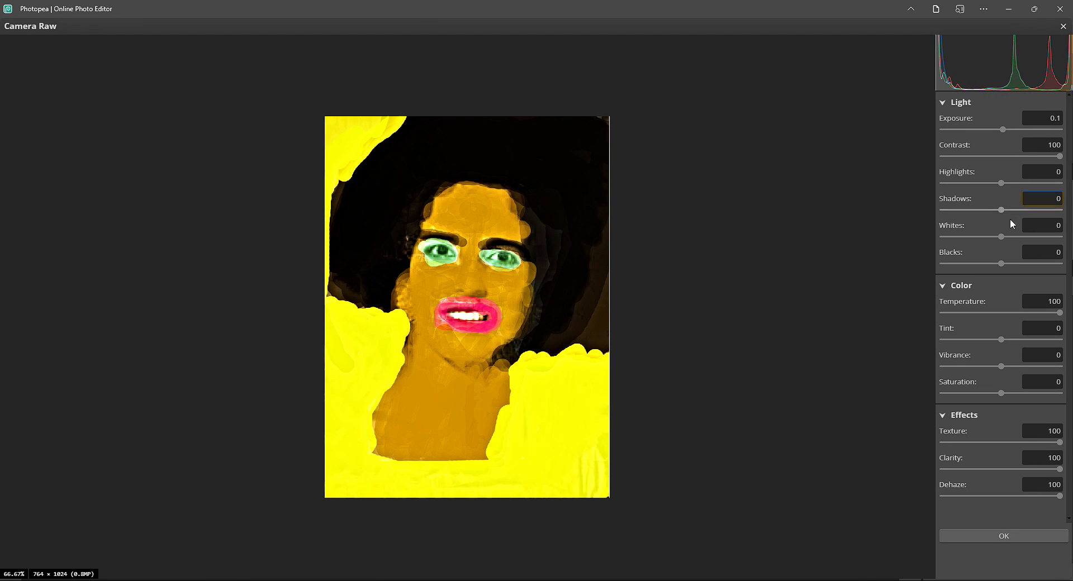
pyautogui.moveTo(1008, 242); pyautogui.dragTo(1004, 240)
pyautogui.click(1033, 535)
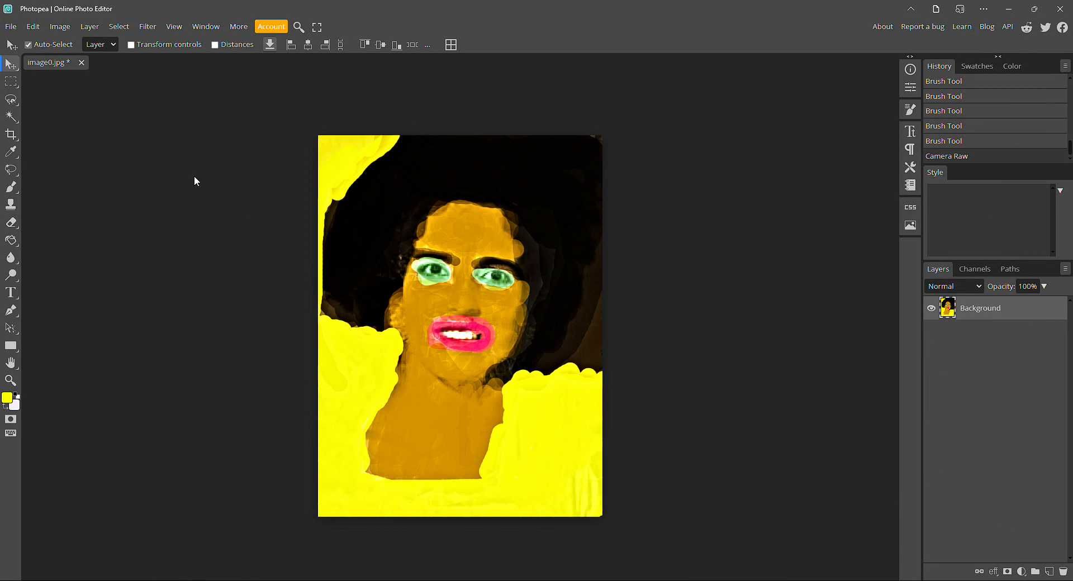
# Step: Keep the brush colour yellow (ffff00) and paint the portrait's upper-right corner and the background along the right edge beside the hair
pyautogui.click(11, 396)
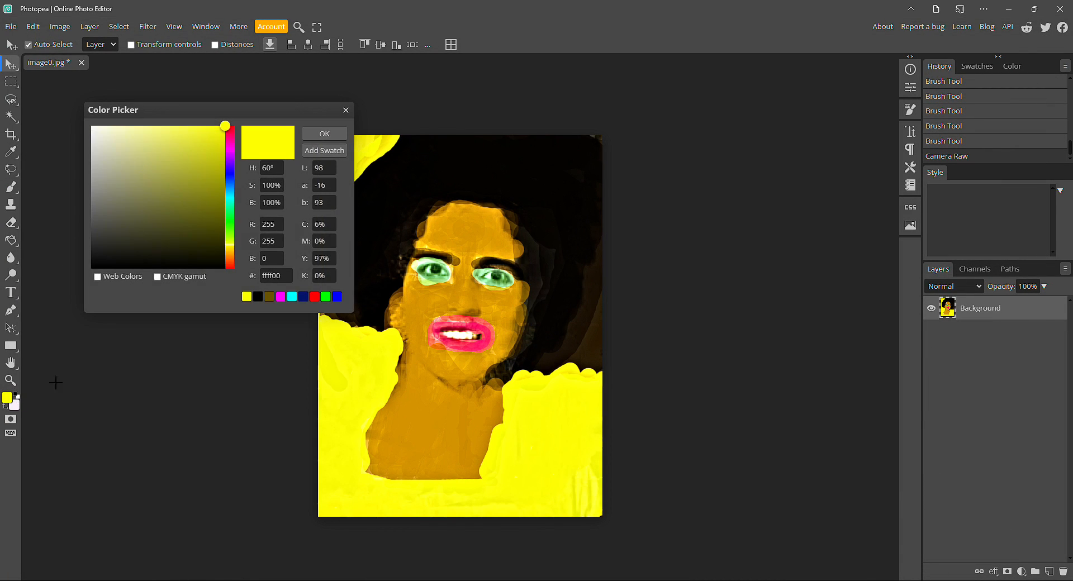
pyautogui.click(307, 135)
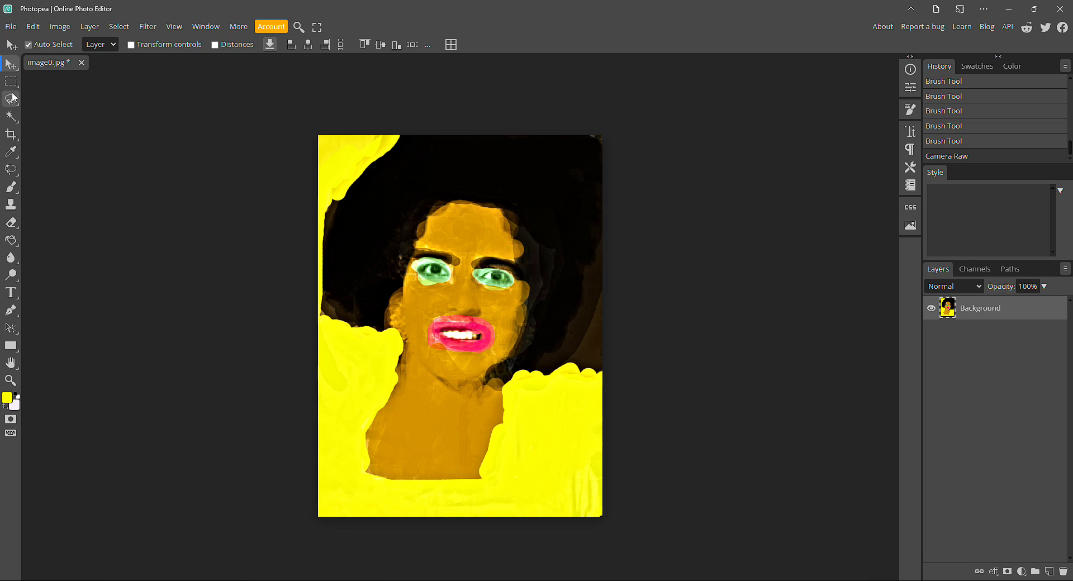
pyautogui.click(11, 186)
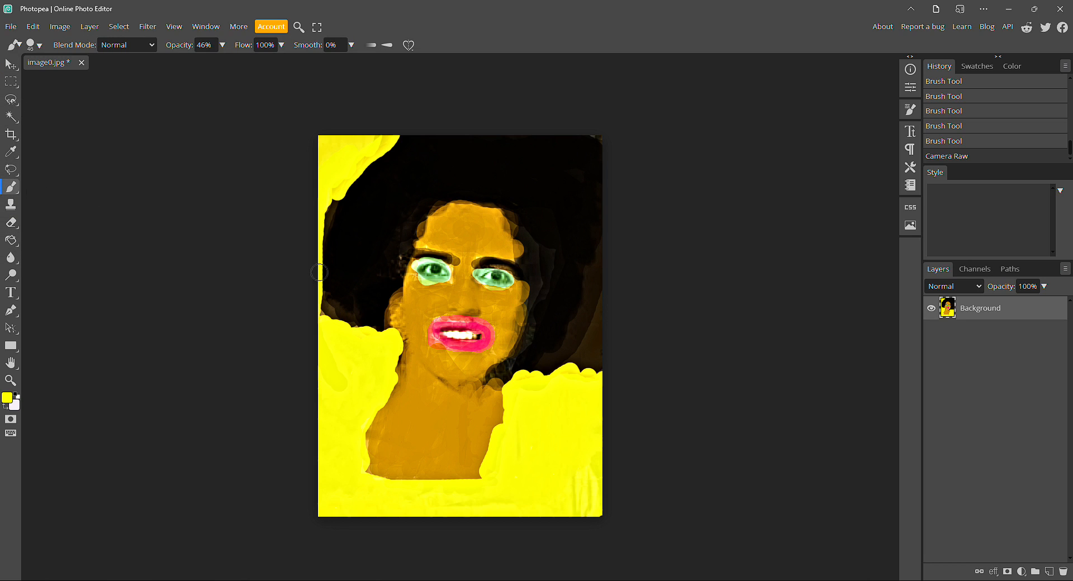
pyautogui.moveTo(599, 369)
pyautogui.mouseDown()
pyautogui.moveTo(582, 361)
pyautogui.moveTo(607, 311)
pyautogui.moveTo(589, 367)
pyautogui.moveTo(598, 366)
pyautogui.moveTo(596, 295)
pyautogui.moveTo(576, 355)
pyautogui.moveTo(545, 363)
pyautogui.moveTo(566, 357)
pyautogui.moveTo(607, 270)
pyautogui.moveTo(598, 249)
pyautogui.moveTo(594, 335)
pyautogui.moveTo(571, 367)
pyautogui.moveTo(545, 362)
pyautogui.moveTo(578, 344)
pyautogui.moveTo(601, 290)
pyautogui.mouseUp()
pyautogui.moveTo(593, 352); pyautogui.dragTo(595, 350)
pyautogui.moveTo(598, 133); pyautogui.dragTo(600, 135)
pyautogui.moveTo(606, 291)
pyautogui.mouseDown()
pyautogui.moveTo(594, 238)
pyautogui.moveTo(584, 365)
pyautogui.moveTo(543, 361)
pyautogui.moveTo(561, 375)
pyautogui.moveTo(596, 346)
pyautogui.moveTo(580, 347)
pyautogui.moveTo(590, 360)
pyautogui.moveTo(578, 382)
pyautogui.mouseUp()
pyautogui.moveTo(602, 262)
pyautogui.mouseDown()
pyautogui.moveTo(599, 132)
pyautogui.moveTo(603, 263)
pyautogui.moveTo(600, 234)
pyautogui.moveTo(570, 392)
pyautogui.moveTo(549, 388)
pyautogui.moveTo(538, 367)
pyautogui.moveTo(586, 323)
pyautogui.mouseUp()
pyautogui.click(595, 133)
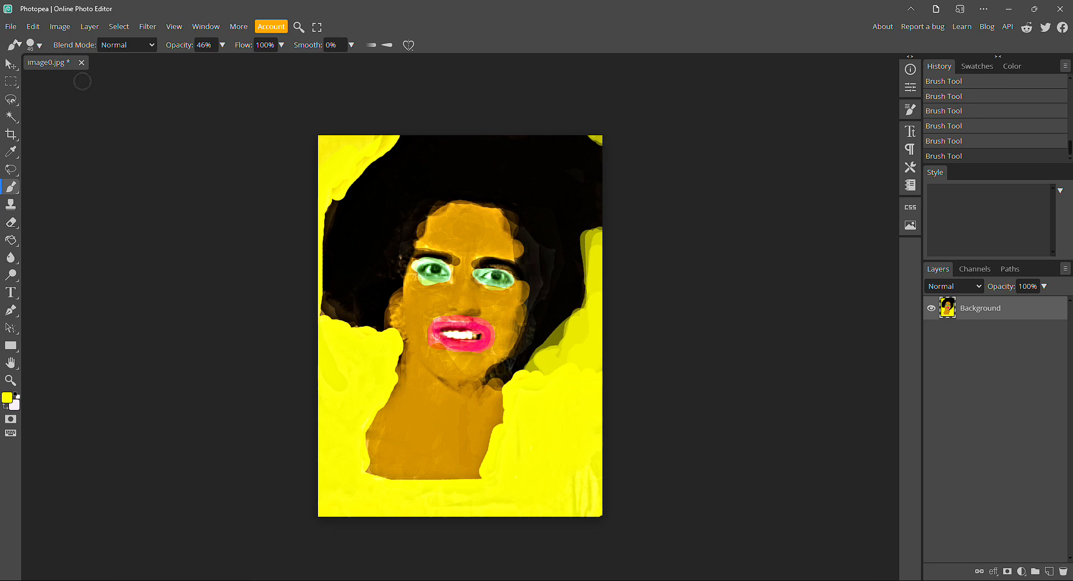
pyautogui.click(7, 66)
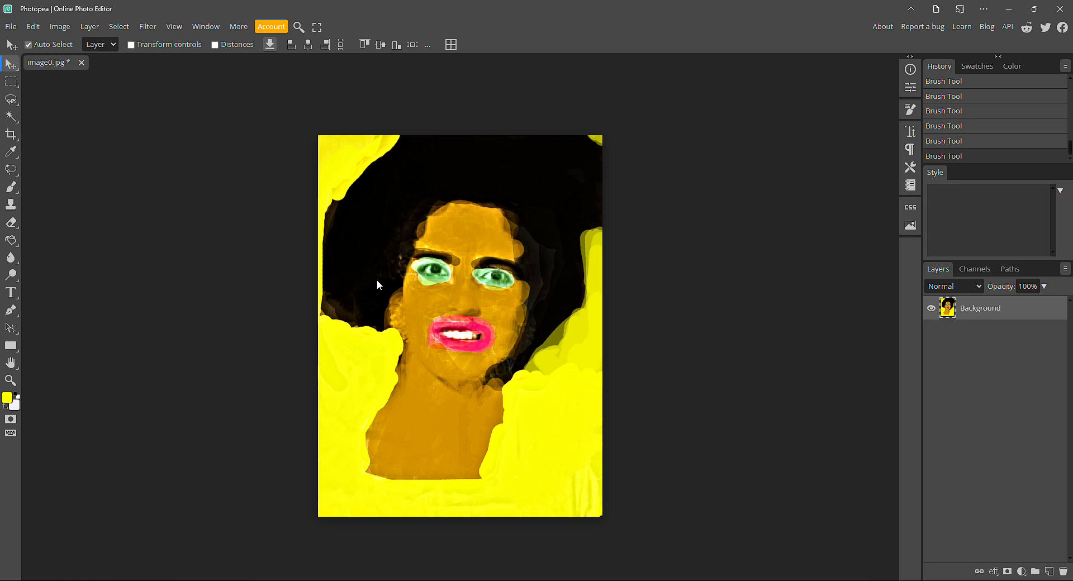
# Step: Brush a second yellow coat over the background strip between the hair and the portrait's right edge
pyautogui.click(7, 397)
pyautogui.click(324, 136)
pyautogui.moveTo(545, 353); pyautogui.dragTo(543, 352)
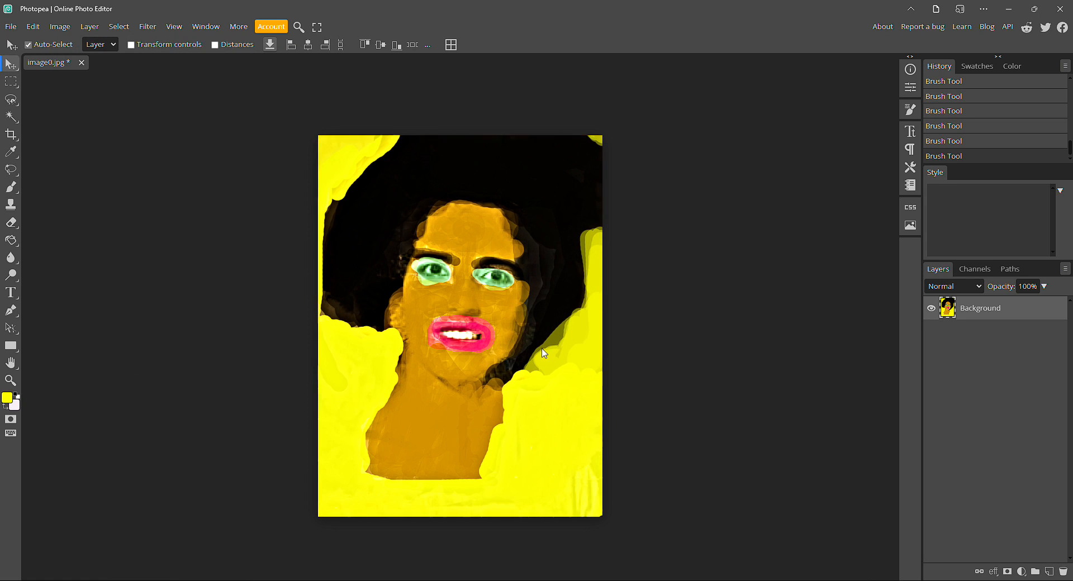
pyautogui.click(10, 187)
pyautogui.moveTo(564, 343)
pyautogui.mouseDown()
pyautogui.moveTo(534, 370)
pyautogui.moveTo(565, 341)
pyautogui.moveTo(522, 383)
pyautogui.moveTo(562, 363)
pyautogui.moveTo(589, 293)
pyautogui.mouseUp()
pyautogui.click(595, 229)
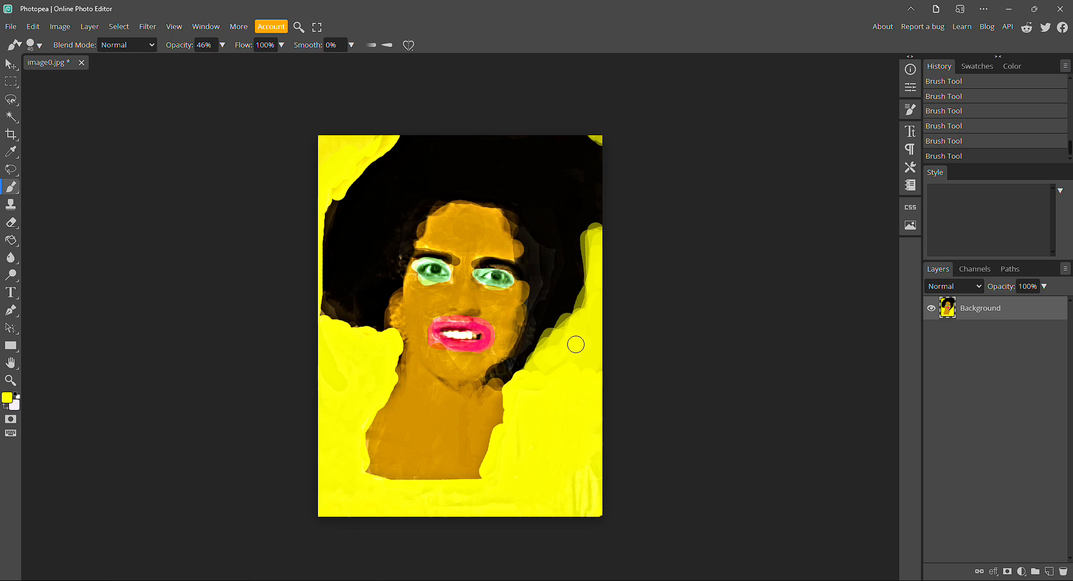
pyautogui.click(11, 64)
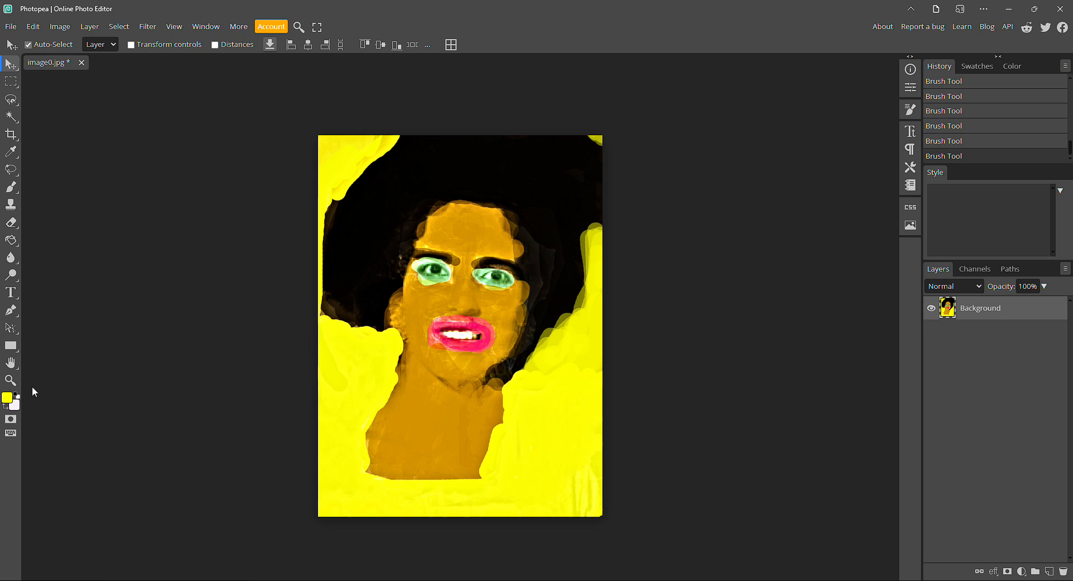
# Step: Set the brush colour to turquoise (00ffe4) and paint over both eyes
pyautogui.click(7, 397)
pyautogui.moveTo(230, 210); pyautogui.dragTo(232, 205)
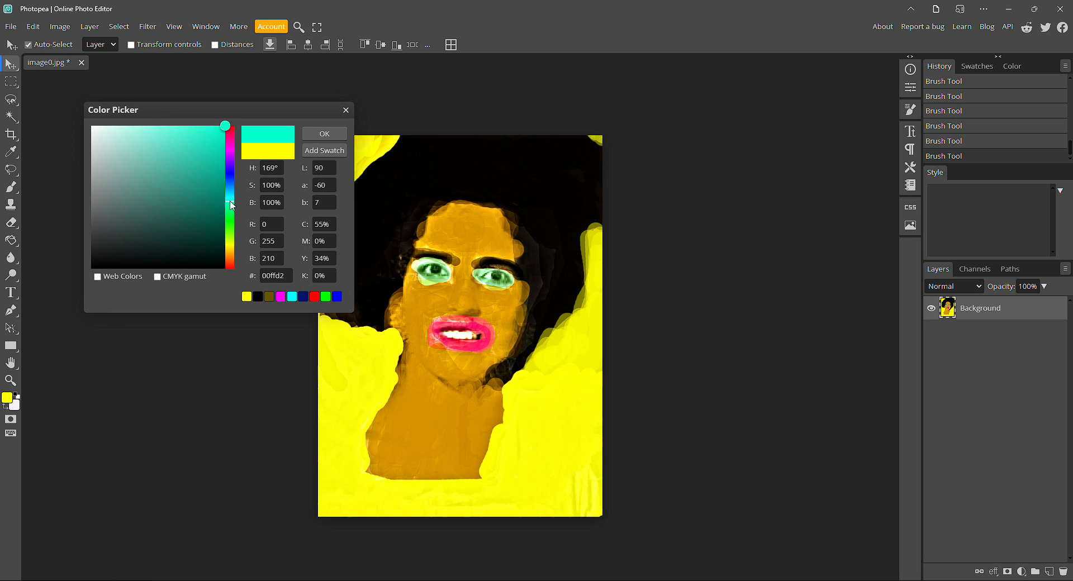
pyautogui.click(324, 133)
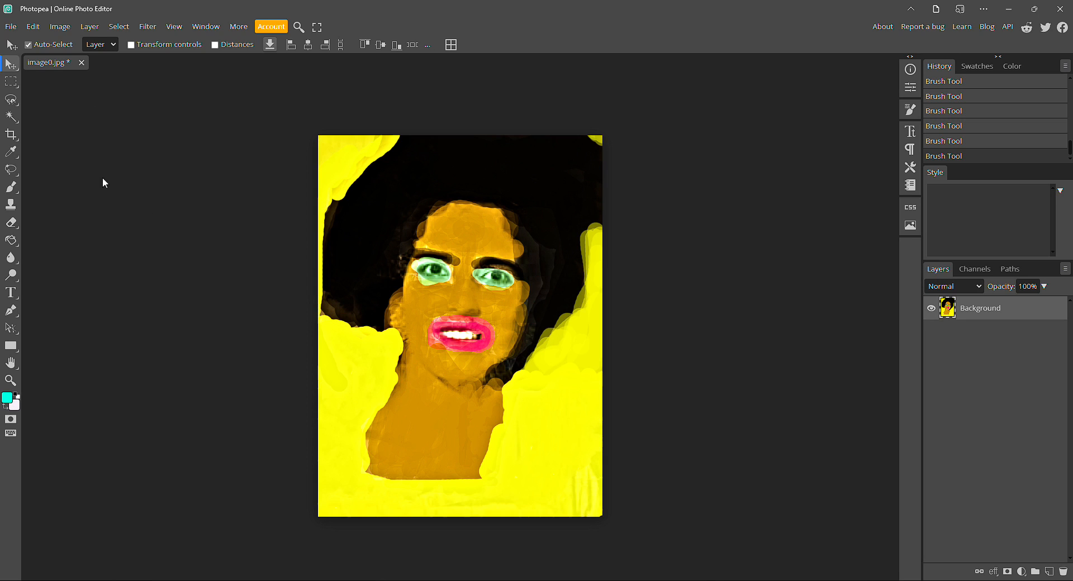
pyautogui.click(11, 187)
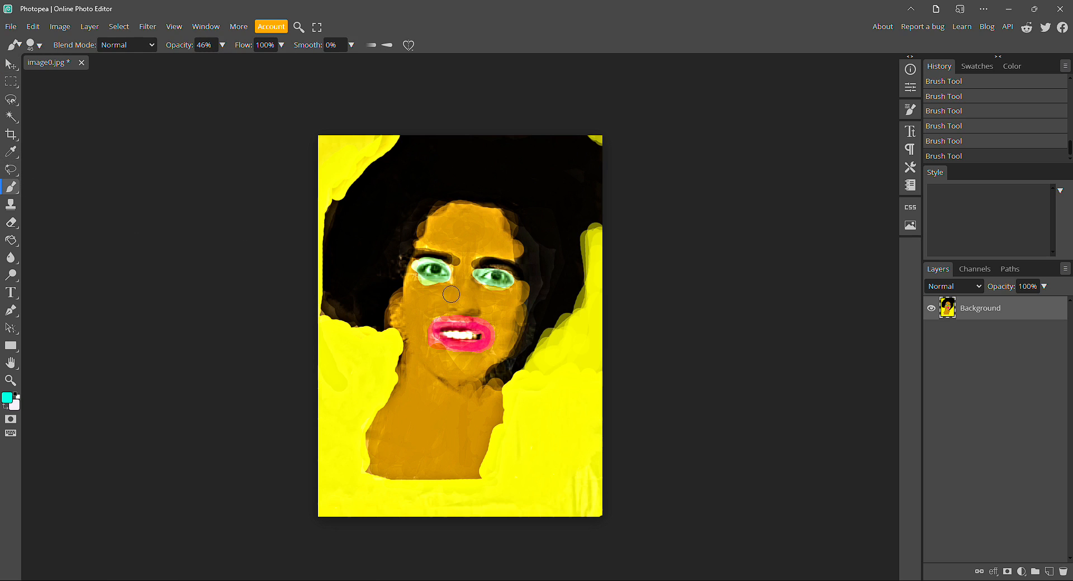
pyautogui.moveTo(446, 275)
pyautogui.mouseDown()
pyautogui.moveTo(419, 273)
pyautogui.moveTo(507, 277)
pyautogui.moveTo(481, 276)
pyautogui.moveTo(503, 286)
pyautogui.mouseUp()
# Step: Switch the brush colour to black and paint over both eyebrows
pyautogui.click(10, 397)
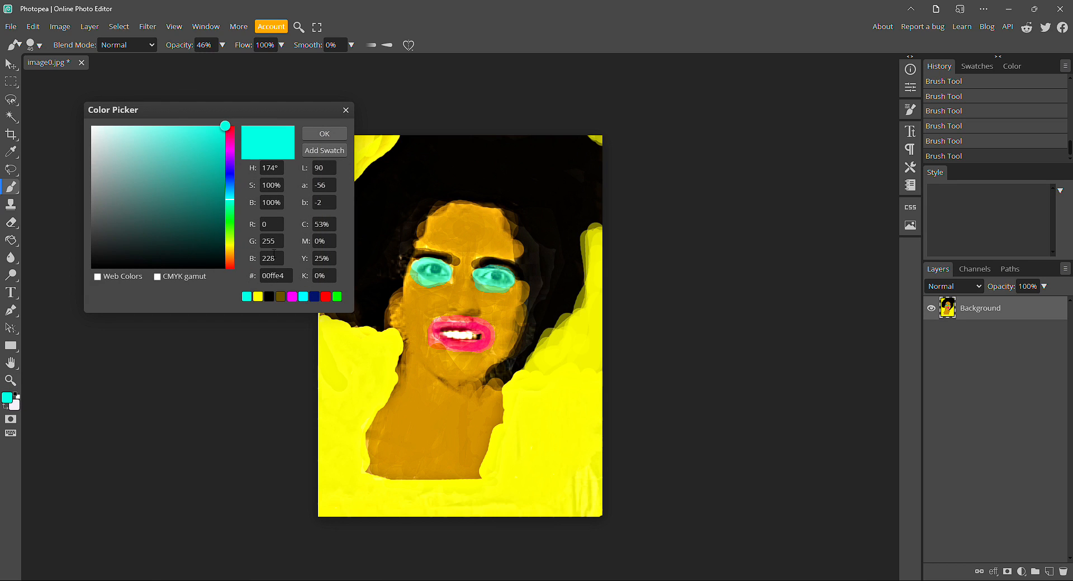
pyautogui.click(269, 296)
pyautogui.click(325, 134)
pyautogui.moveTo(416, 246)
pyautogui.mouseDown()
pyautogui.moveTo(511, 260)
pyautogui.moveTo(524, 273)
pyautogui.mouseUp()
pyautogui.click(10, 63)
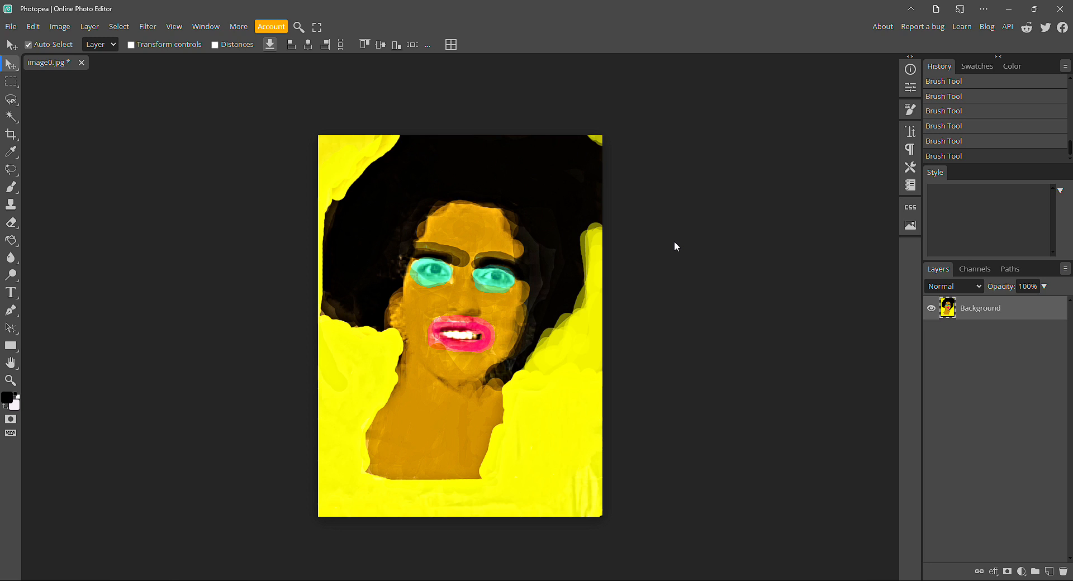
# Step: Set the brush colour to a near-white and paint over the teeth
pyautogui.click(7, 398)
pyautogui.click(229, 211)
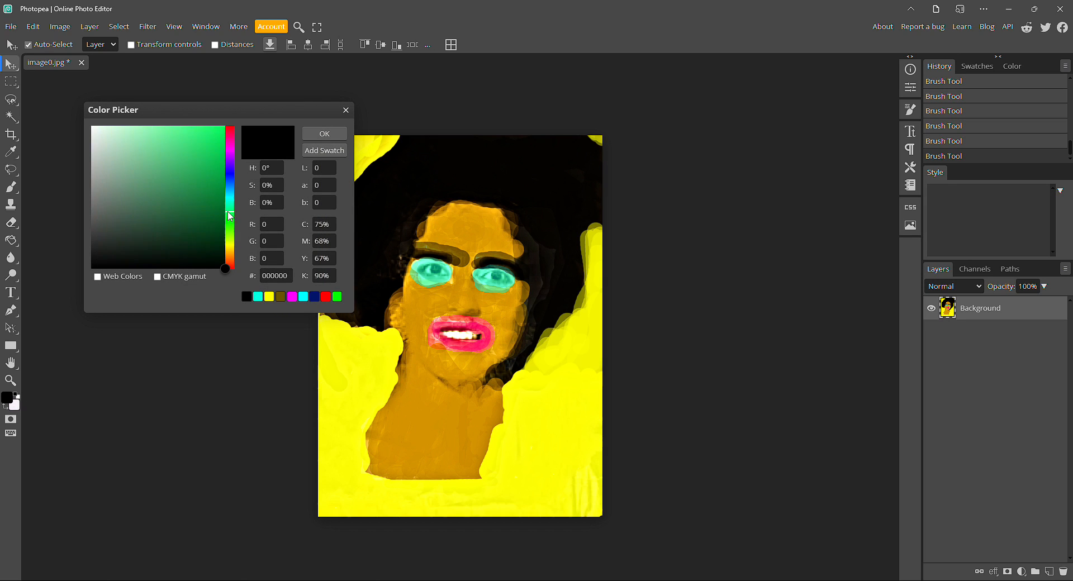
pyautogui.moveTo(229, 238)
pyautogui.mouseDown()
pyautogui.moveTo(230, 136)
pyautogui.moveTo(229, 226)
pyautogui.moveTo(229, 173)
pyautogui.moveTo(112, 149)
pyautogui.moveTo(91, 133)
pyautogui.mouseUp()
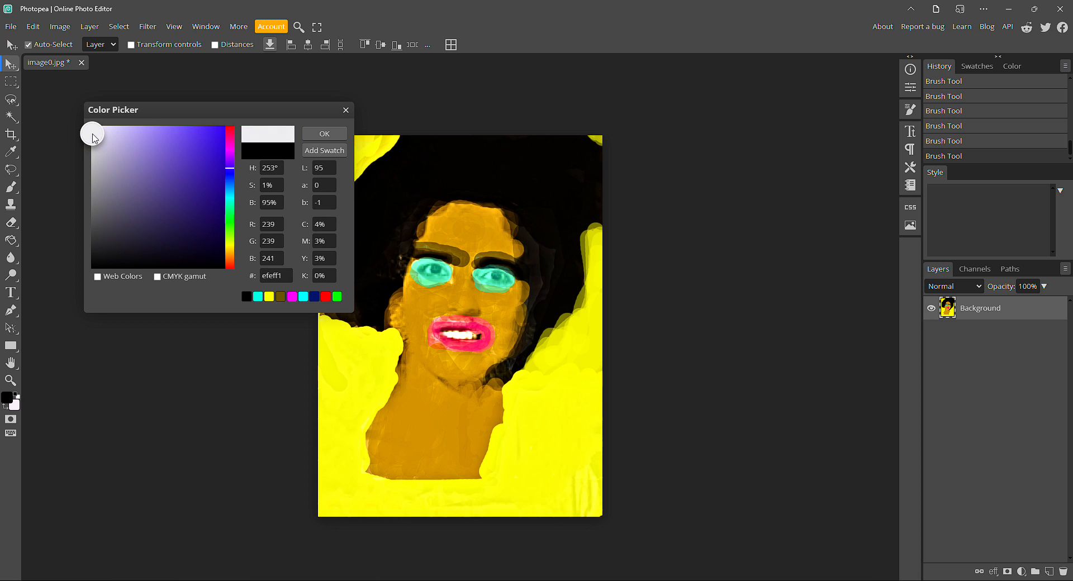
pyautogui.click(342, 139)
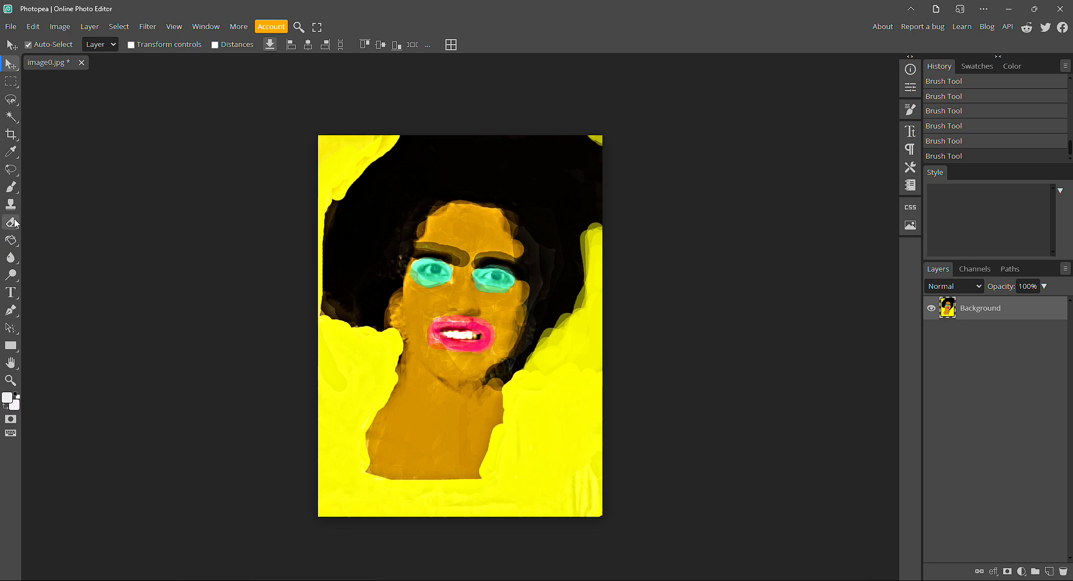
pyautogui.click(13, 158)
pyautogui.click(11, 187)
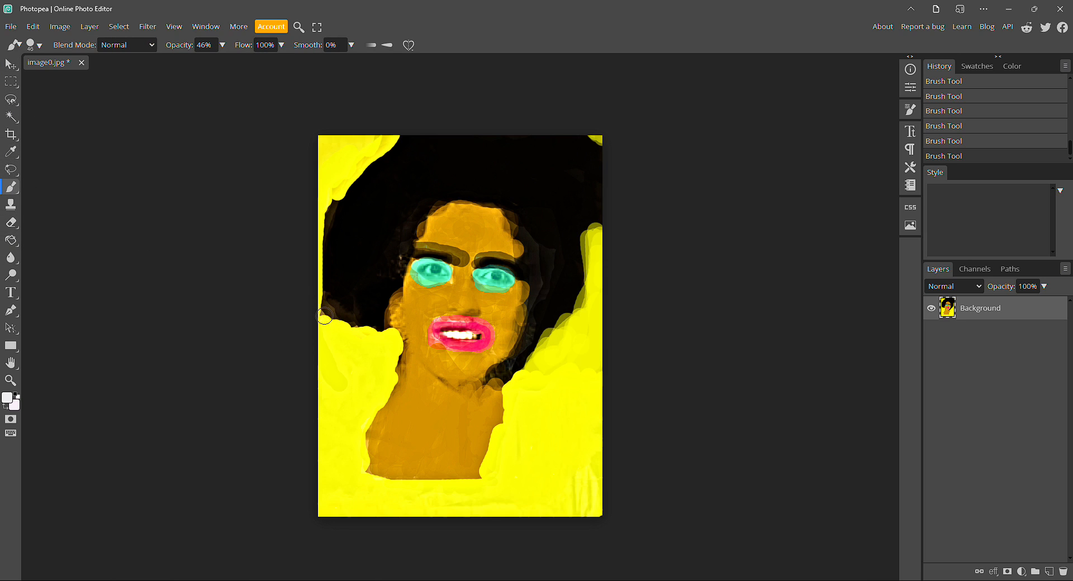
pyautogui.moveTo(467, 338)
pyautogui.mouseDown()
pyautogui.moveTo(445, 336)
pyautogui.moveTo(469, 336)
pyautogui.mouseUp()
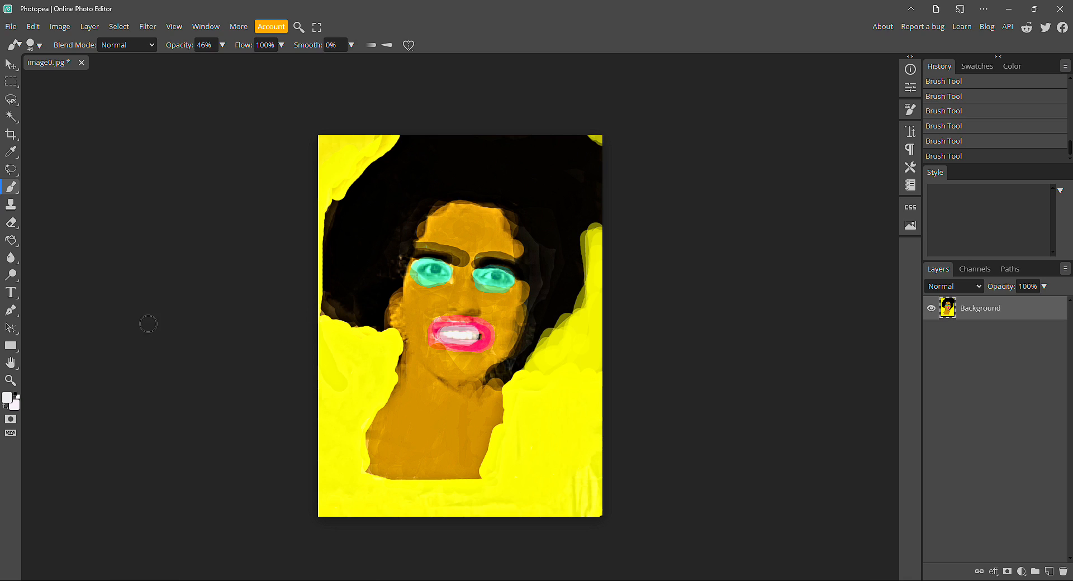
pyautogui.click(13, 61)
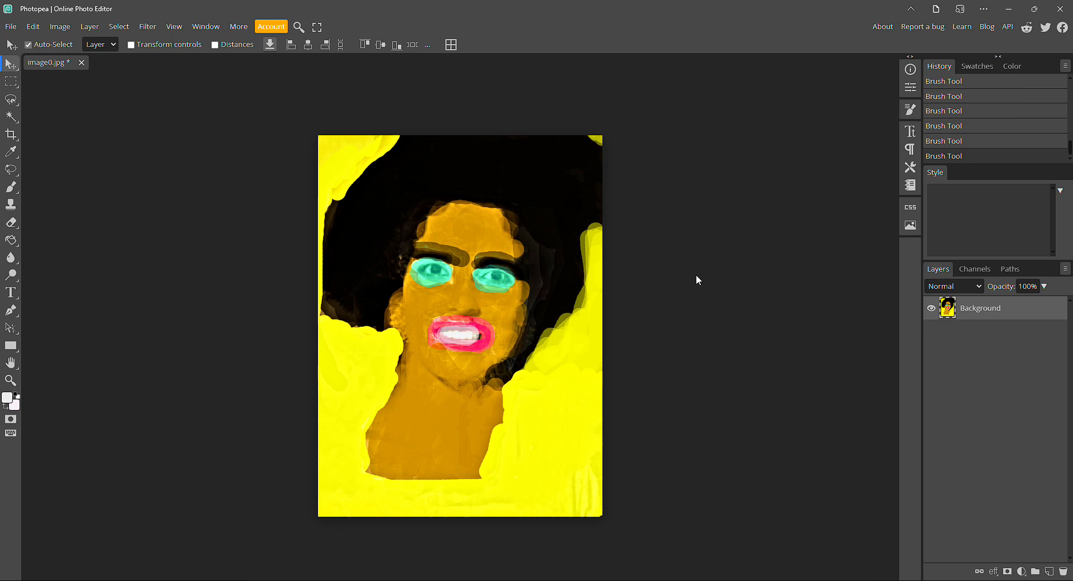
# Step: Erase the teeth area inside the lips with the Eraser tool at 100% opacity
pyautogui.click(10, 223)
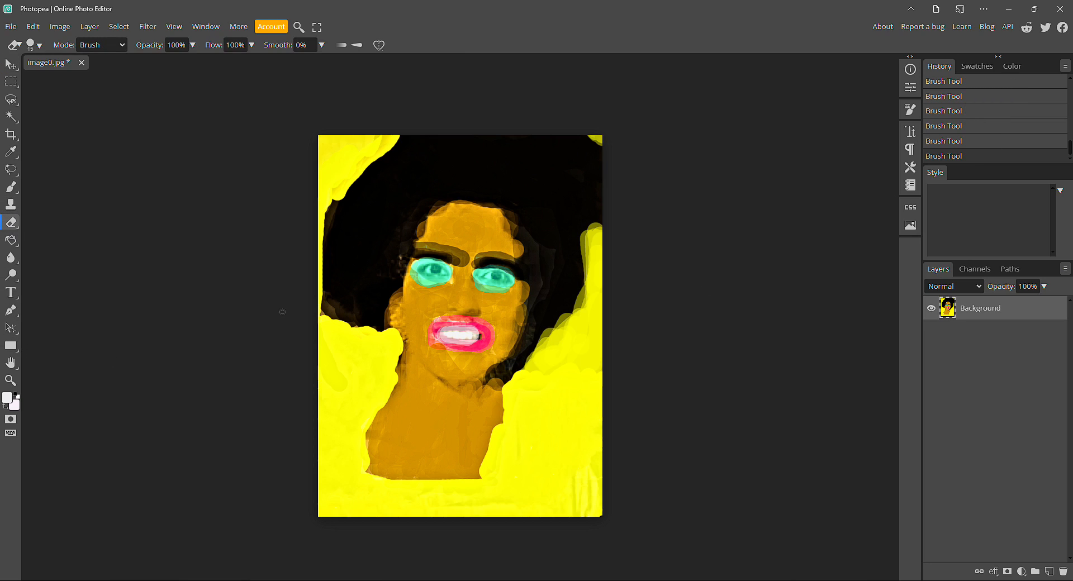
pyautogui.moveTo(459, 330); pyautogui.dragTo(465, 334)
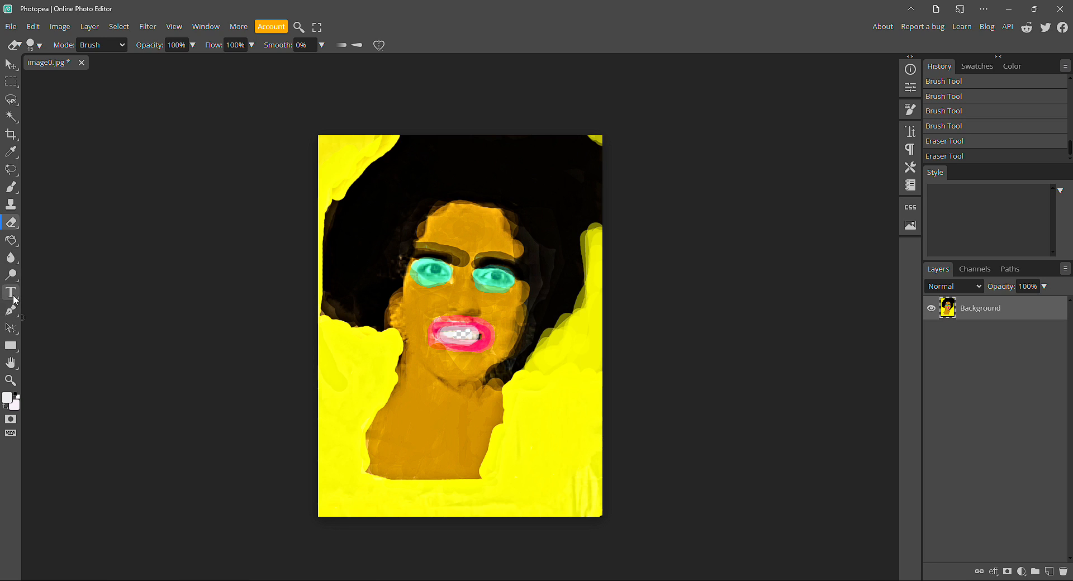
pyautogui.click(8, 397)
pyautogui.click(306, 134)
pyautogui.moveTo(457, 345)
pyautogui.mouseDown()
pyautogui.moveTo(468, 340)
pyautogui.moveTo(452, 337)
pyautogui.mouseUp()
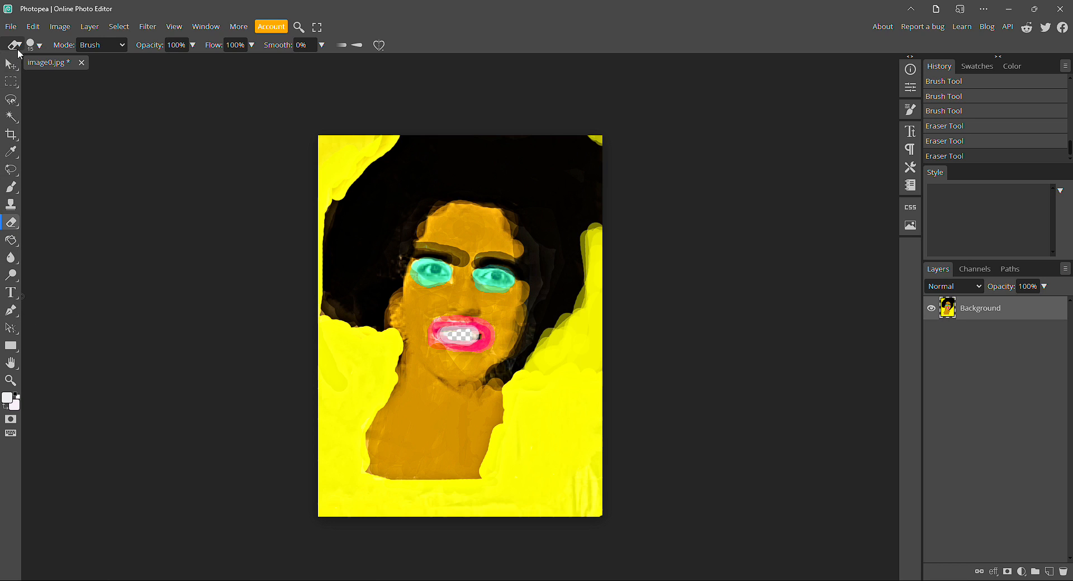
# Step: Repaint the erased teeth area with the near-white brush at 46% opacity
pyautogui.click(12, 242)
pyautogui.click(11, 187)
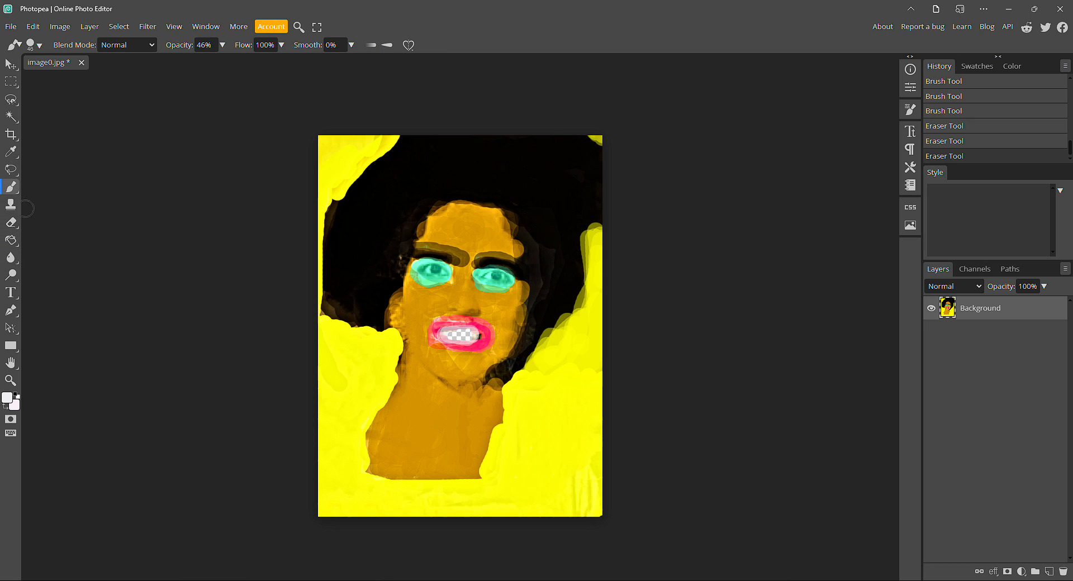
pyautogui.moveTo(466, 333)
pyautogui.mouseDown()
pyautogui.moveTo(448, 334)
pyautogui.moveTo(481, 335)
pyautogui.moveTo(447, 335)
pyautogui.mouseUp()
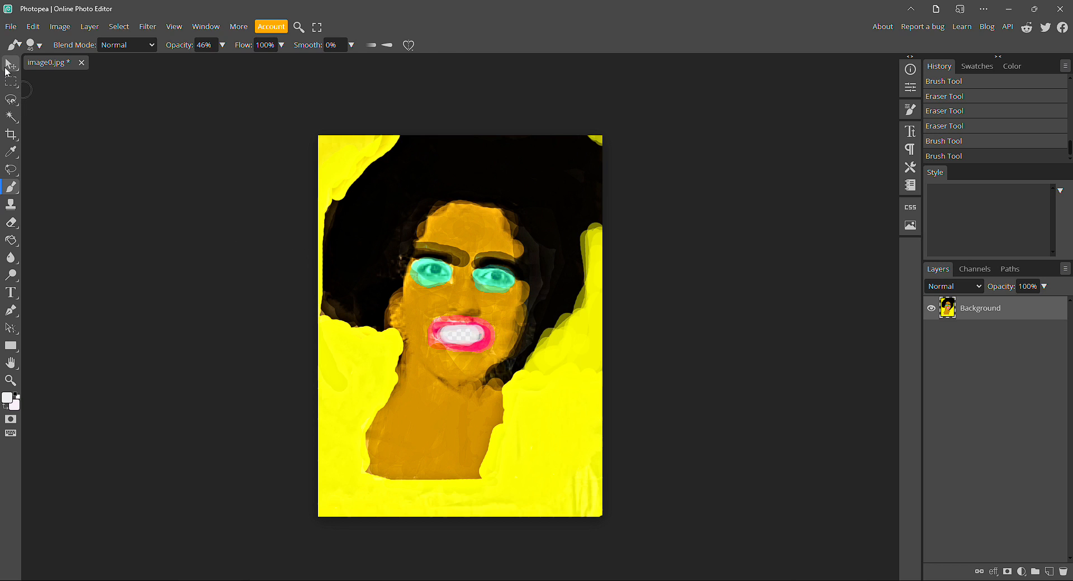
pyautogui.click(6, 67)
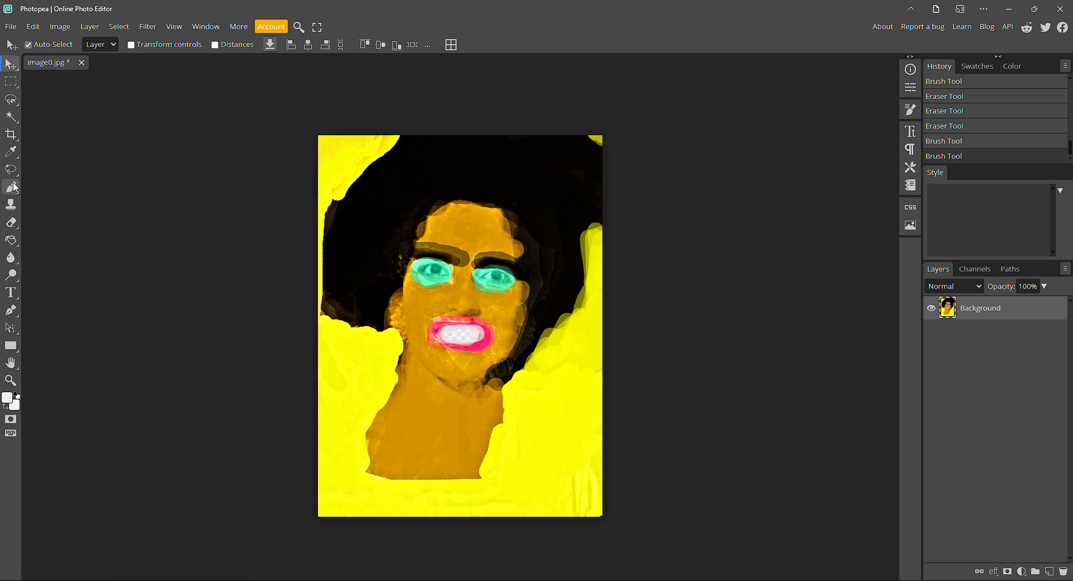
pyautogui.click(12, 224)
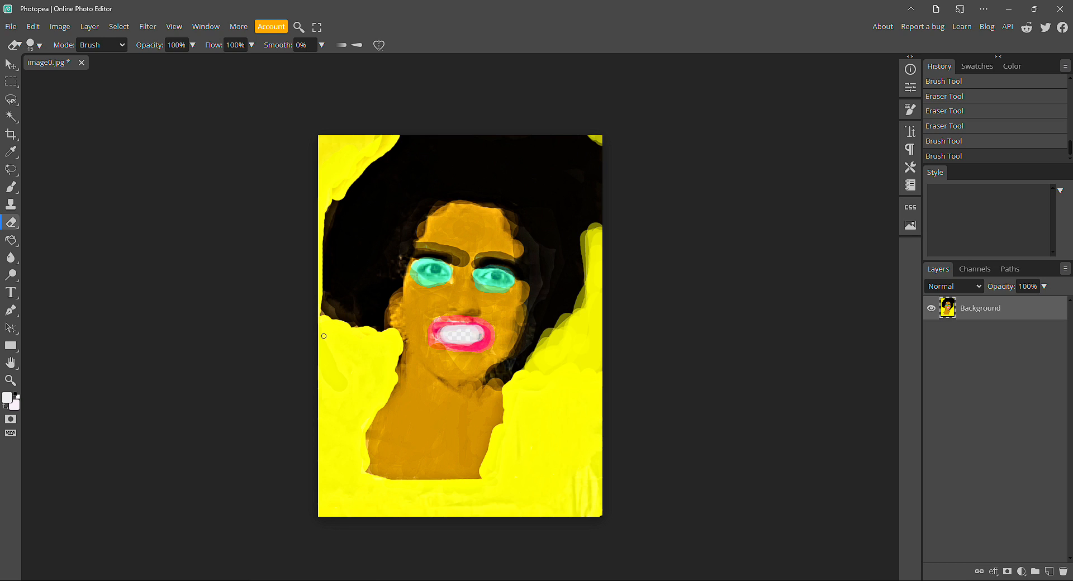
pyautogui.click(9, 71)
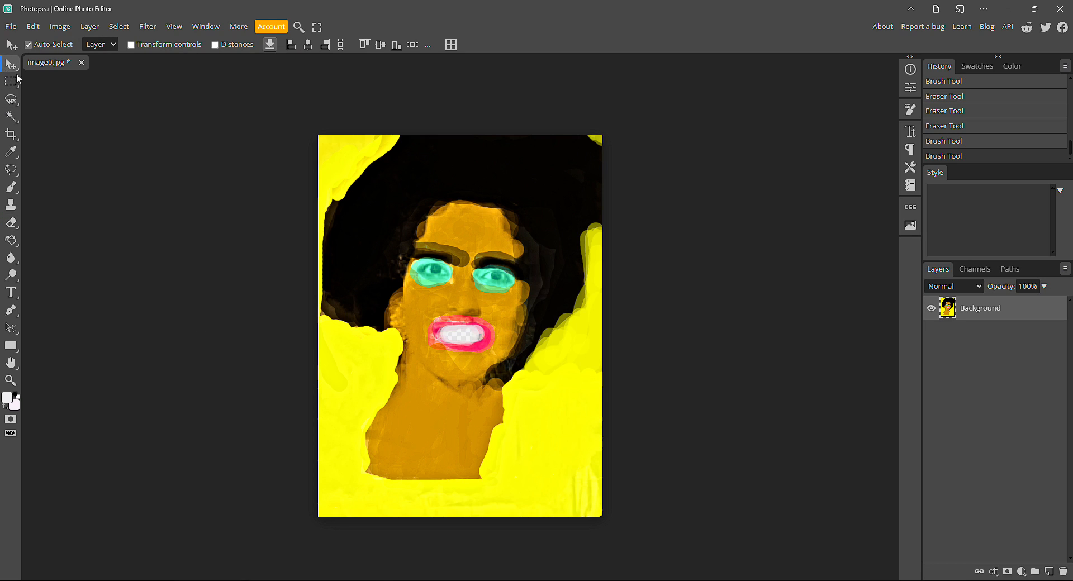